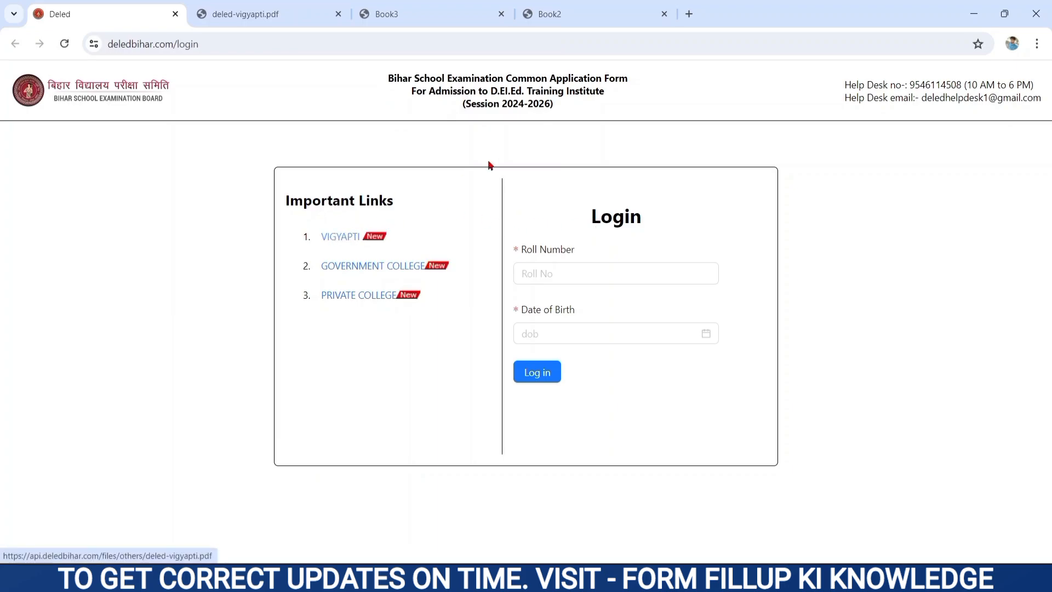
Step: View the vigyapti PDF and look through the D.El.Ed. government college list
click(272, 15)
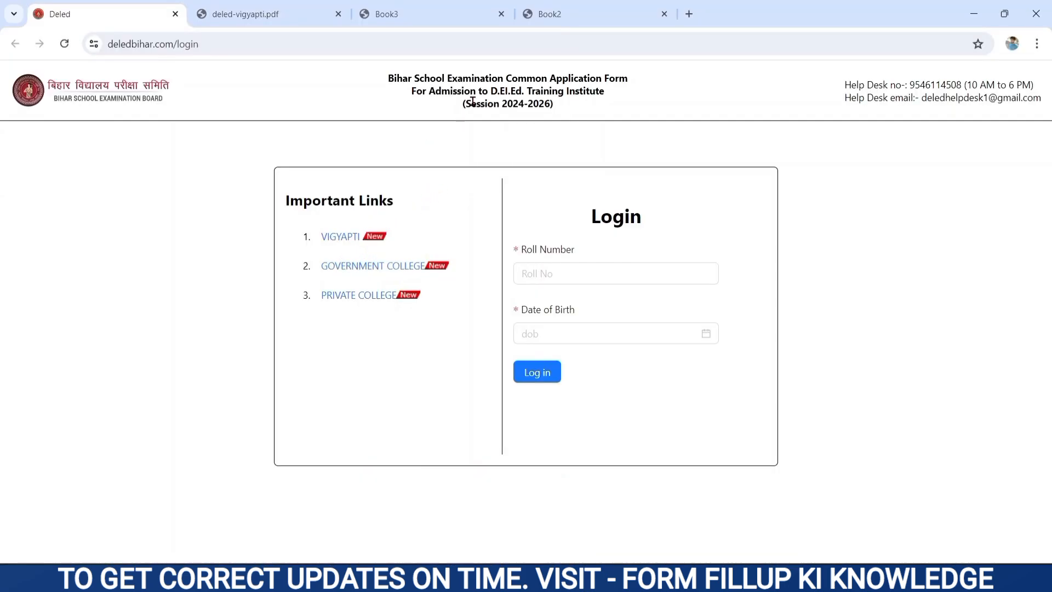
click(548, 15)
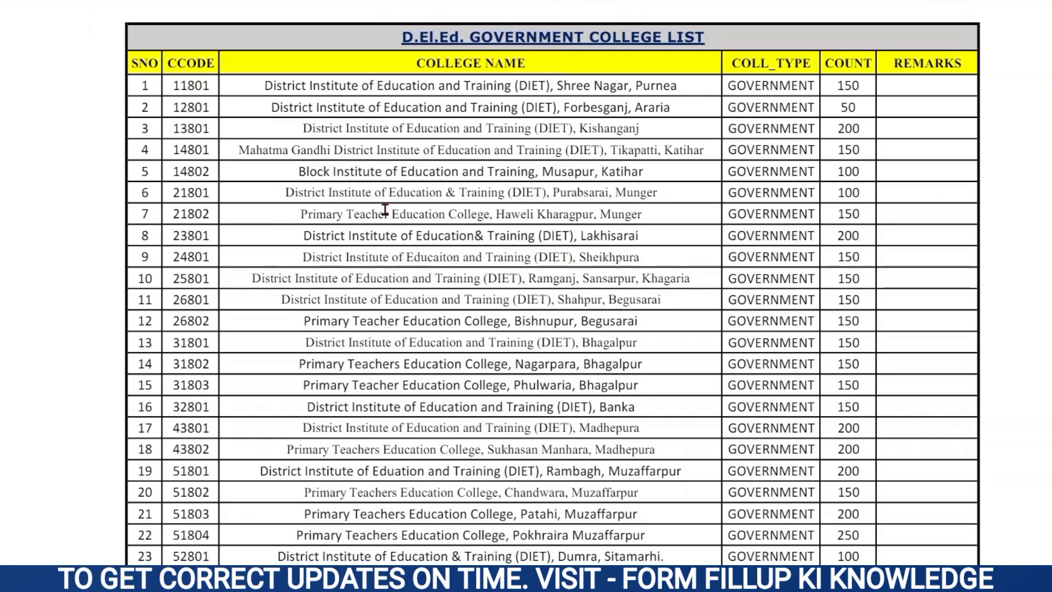
scroll(386, 210, down, 12)
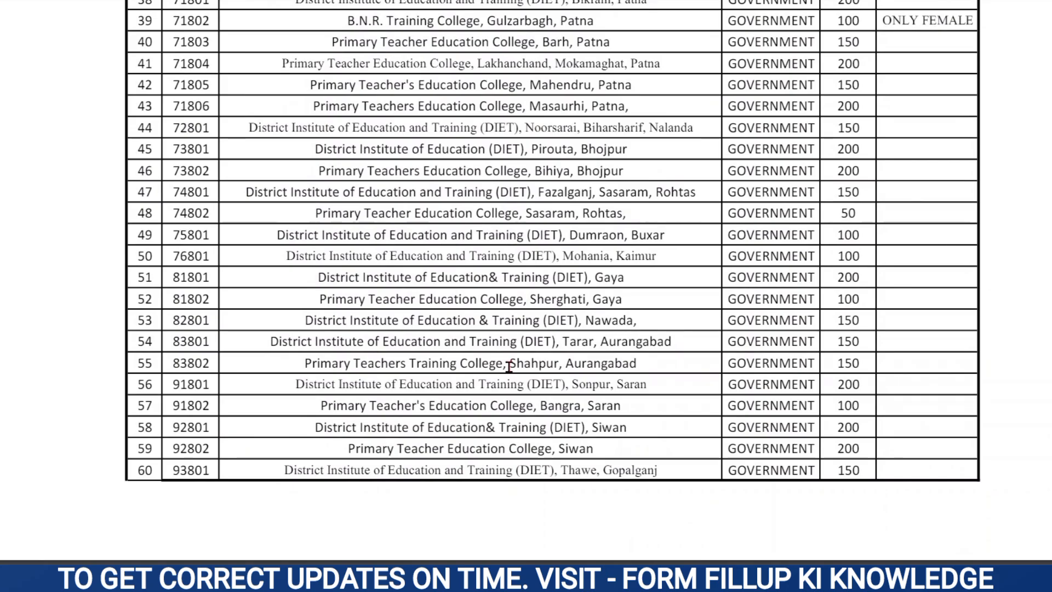
scroll(598, 247, up, 11)
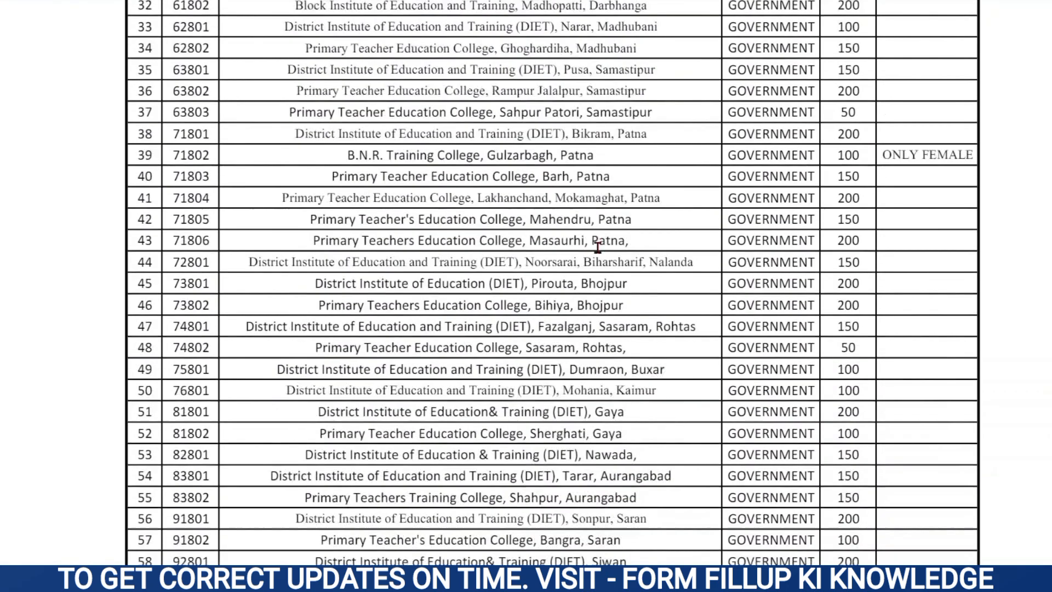
scroll(598, 248, up, 3)
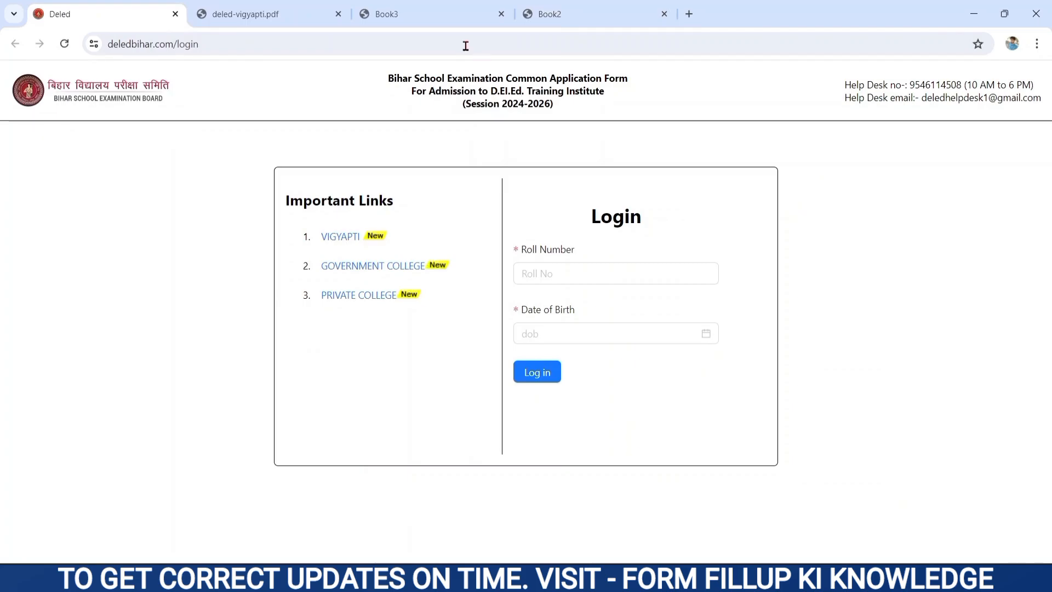
Step: Look through the D.El.Ed. private college list down to its last entries
click(435, 18)
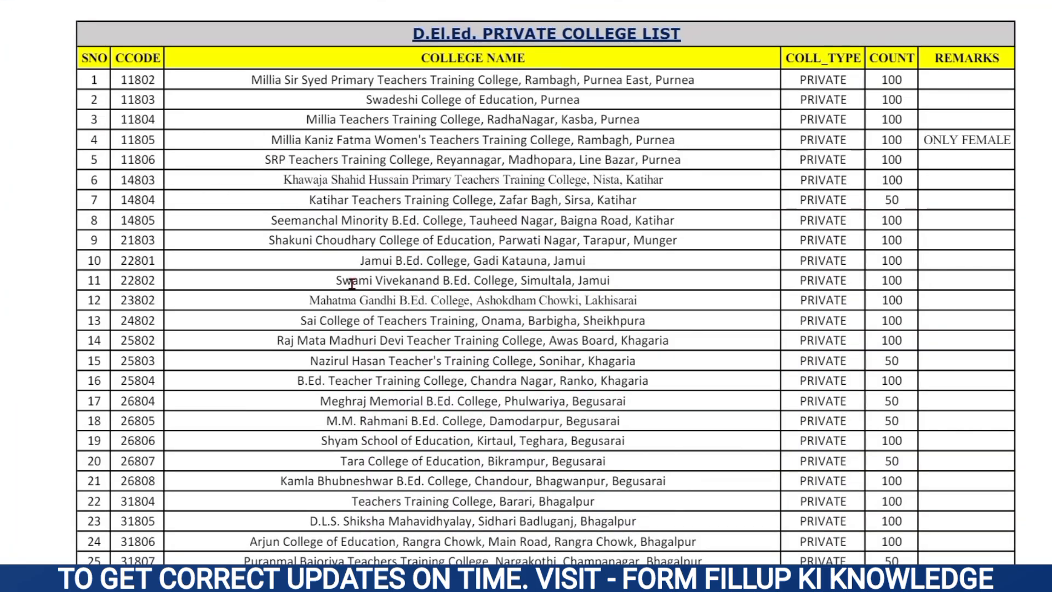
scroll(352, 283, down, 15)
scroll(352, 283, down, 20)
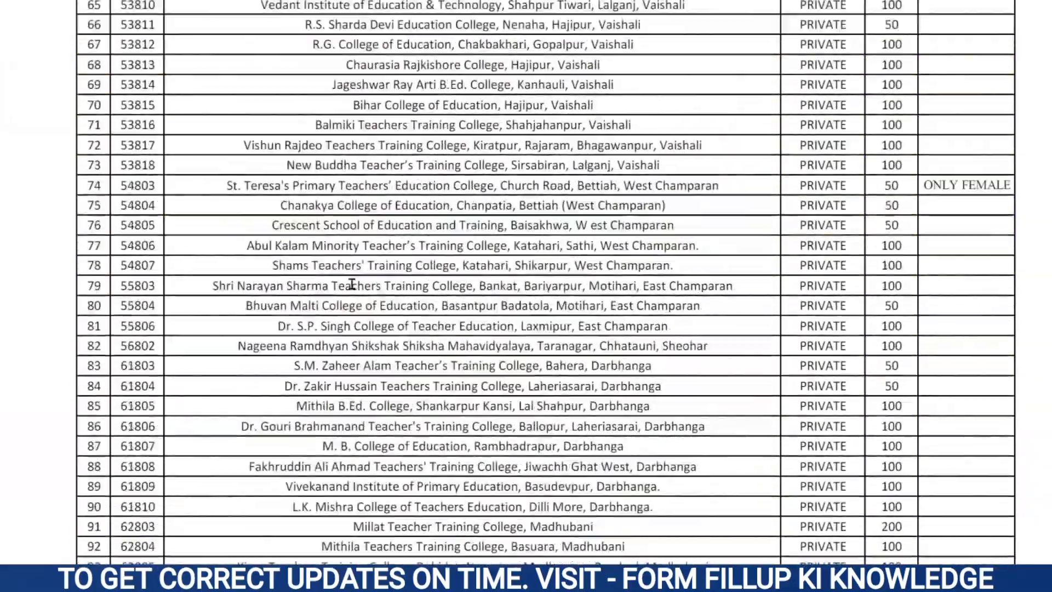
scroll(352, 283, down, 20)
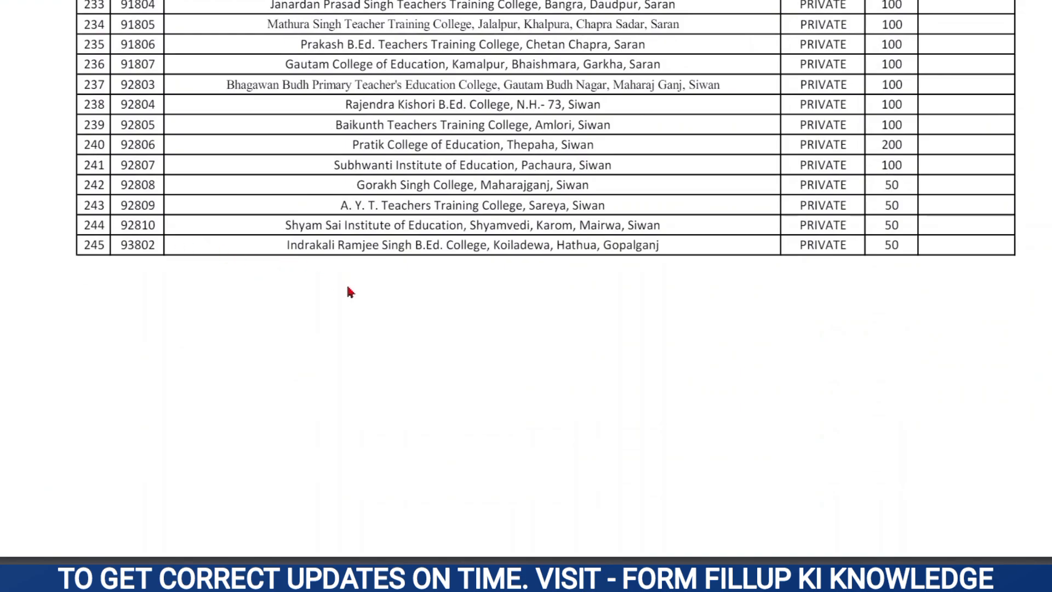
scroll(351, 292, up, 5)
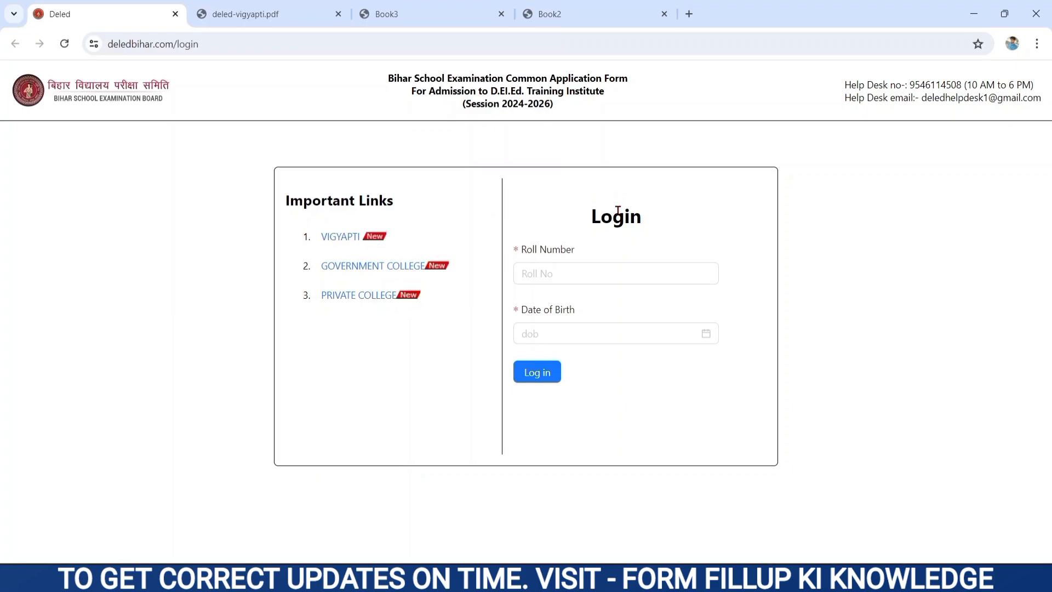
Step: Fill in the applicant's roll number and date of birth on the login form and submit it
drag(593, 216, 644, 220)
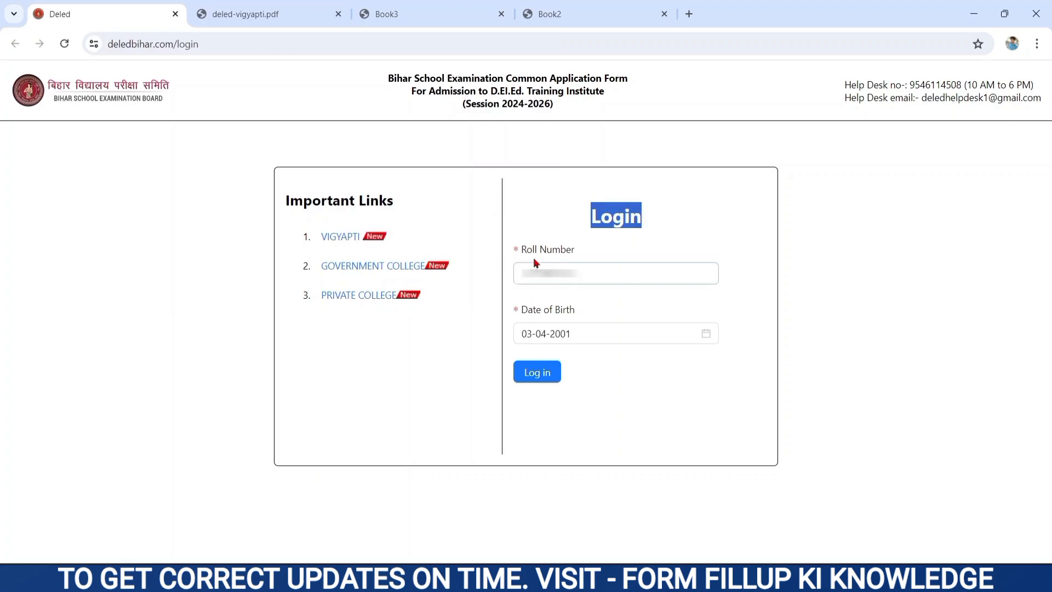
drag(525, 254, 579, 253)
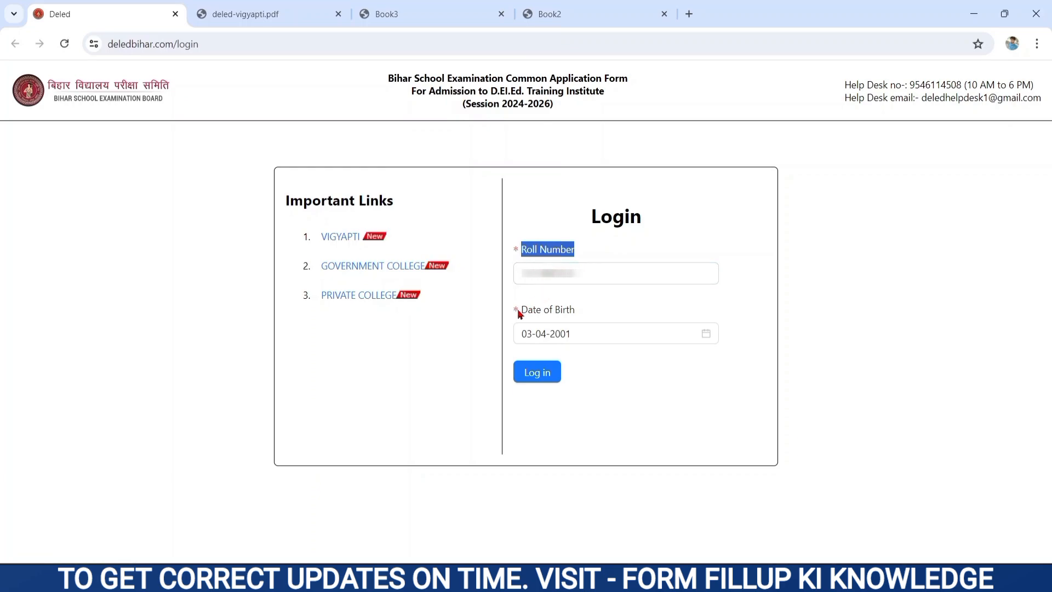
drag(519, 312, 594, 305)
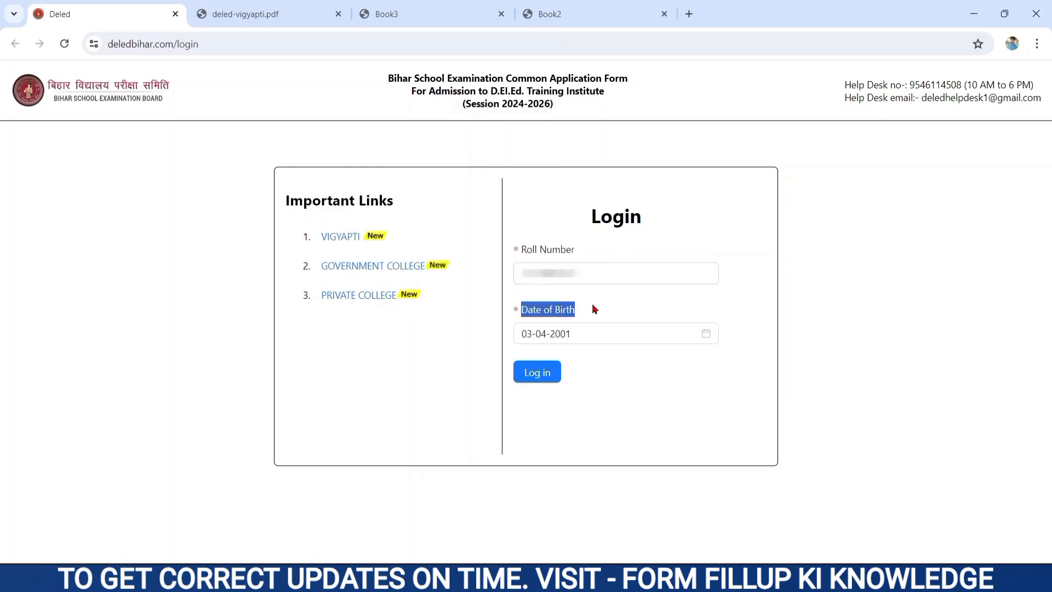
click(687, 333)
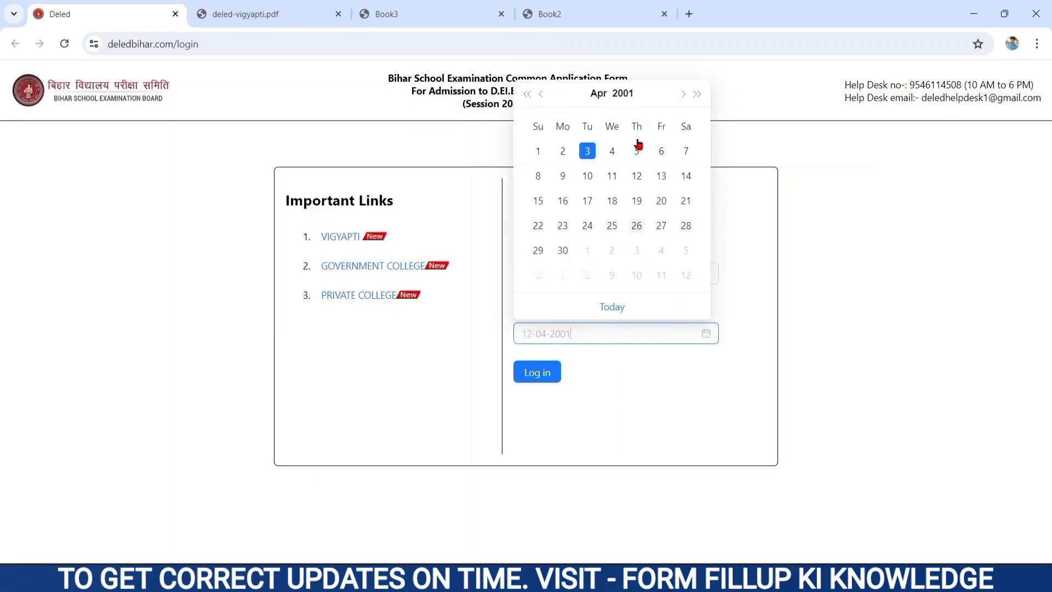
click(625, 95)
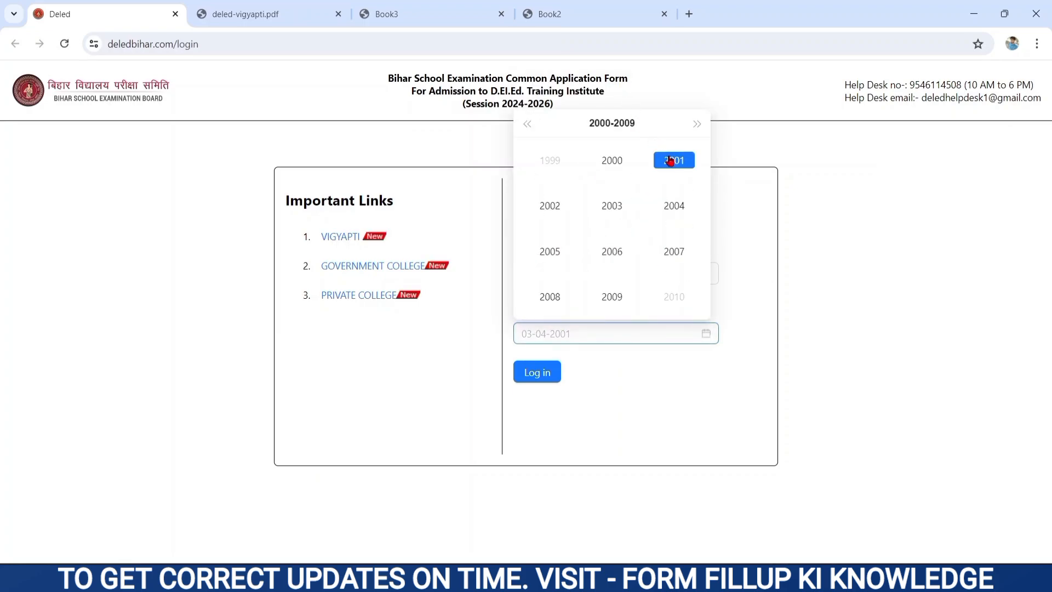
click(672, 162)
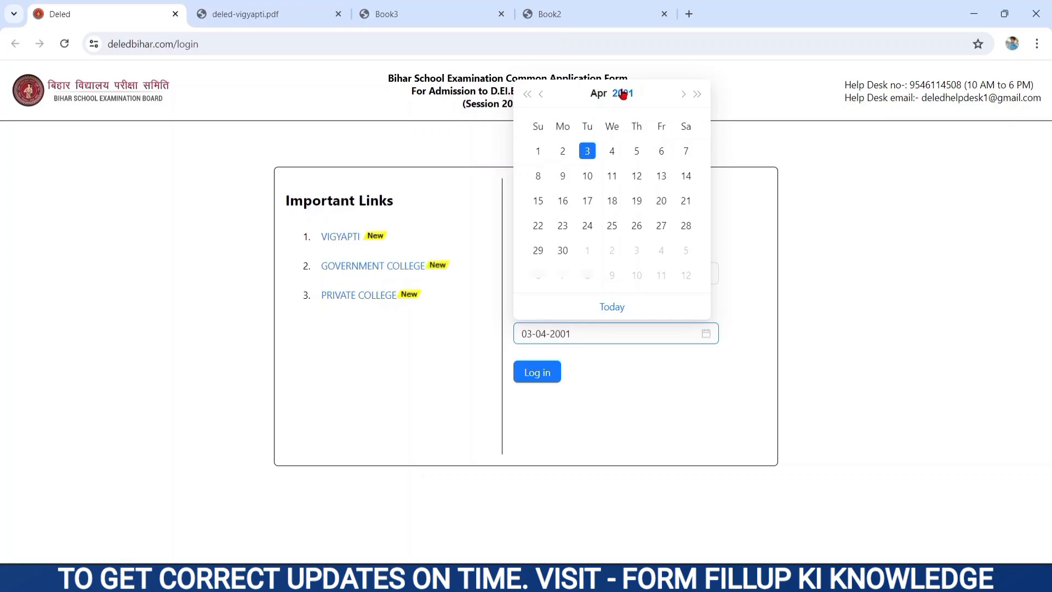
click(598, 94)
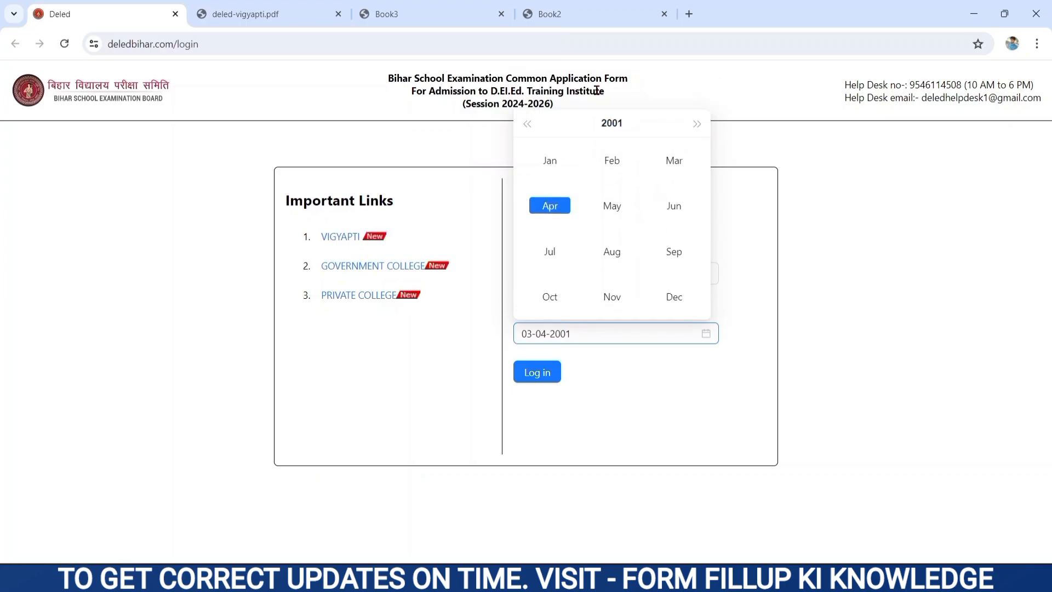
click(549, 206)
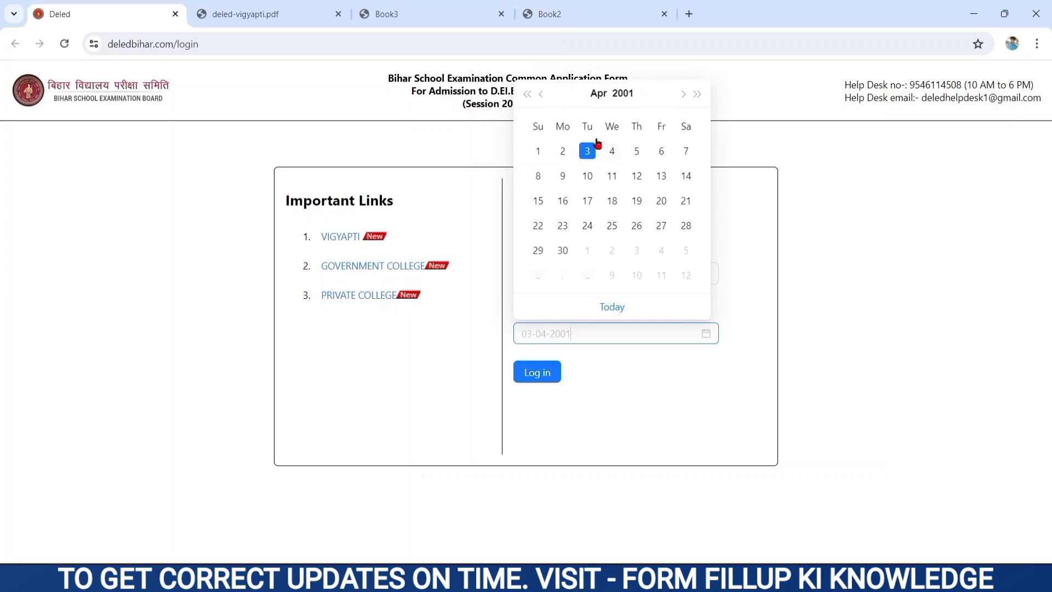
click(588, 151)
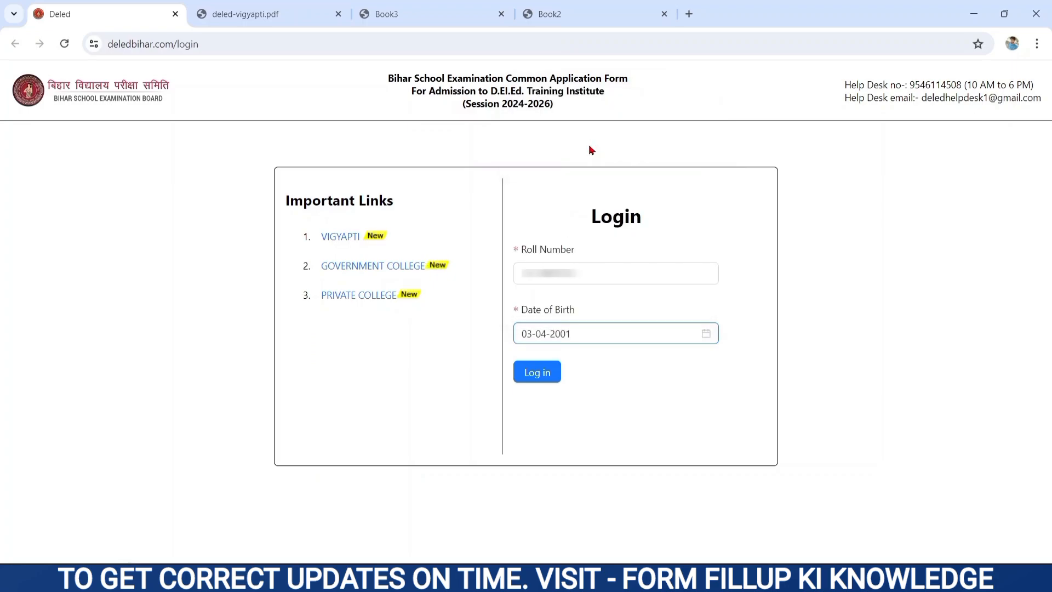
click(536, 373)
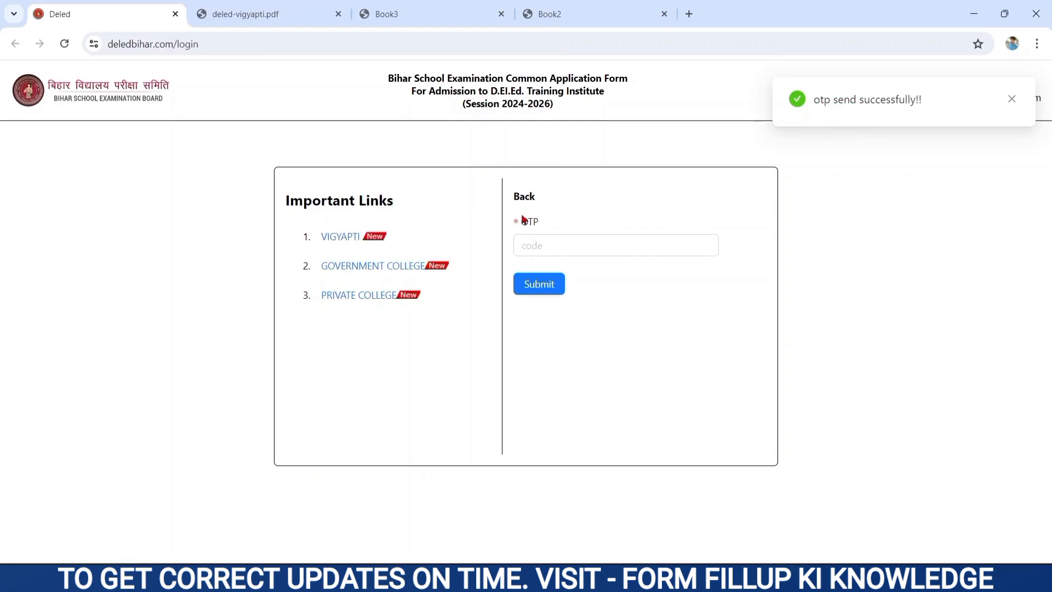
Step: Enter the one-time verification code in the OTP field and submit it to complete the login
drag(521, 221, 587, 226)
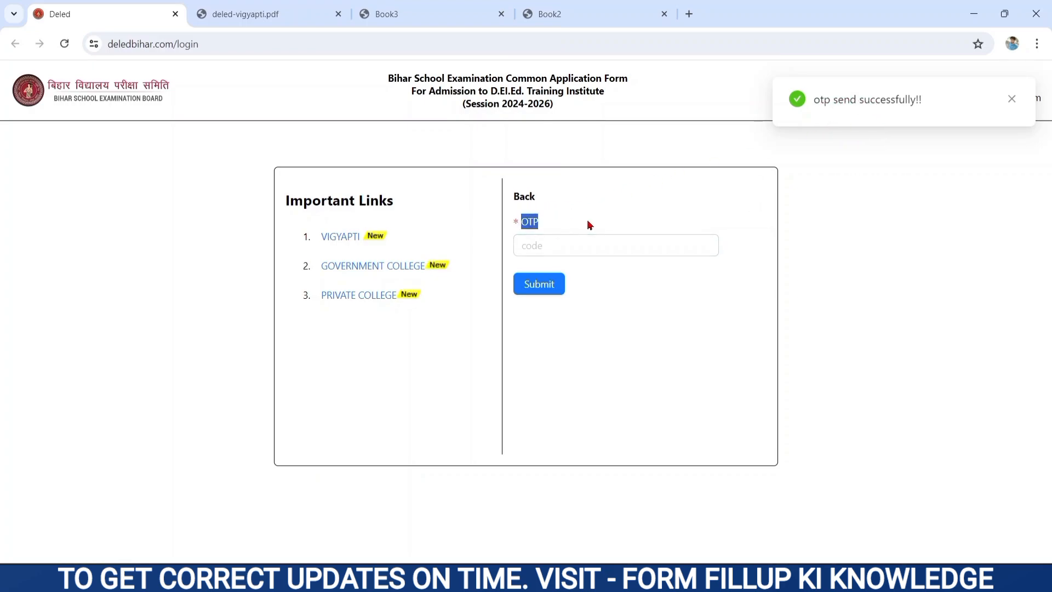
click(531, 244)
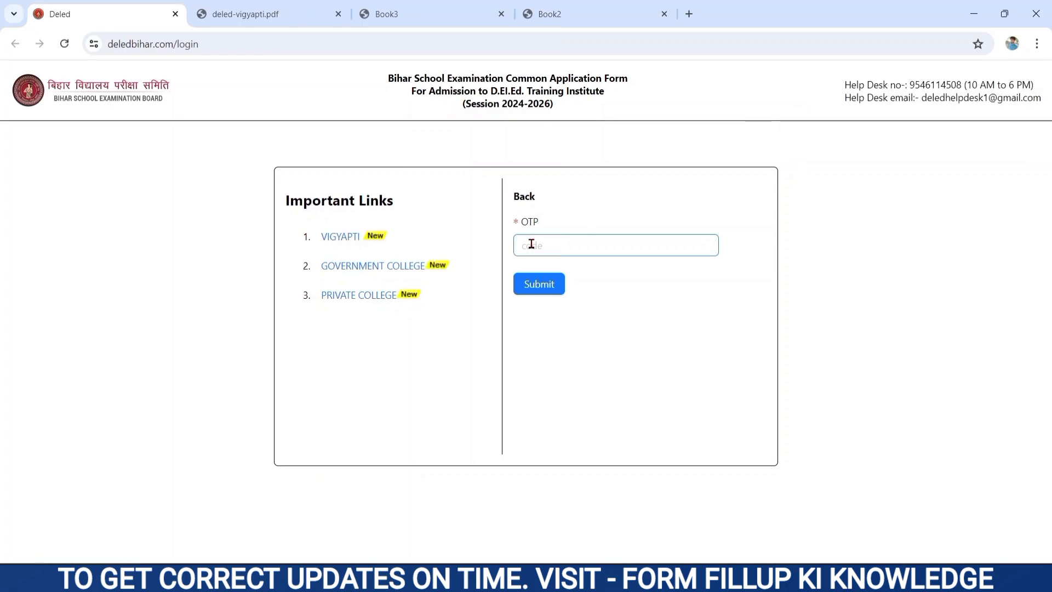
key(ctrl+v)
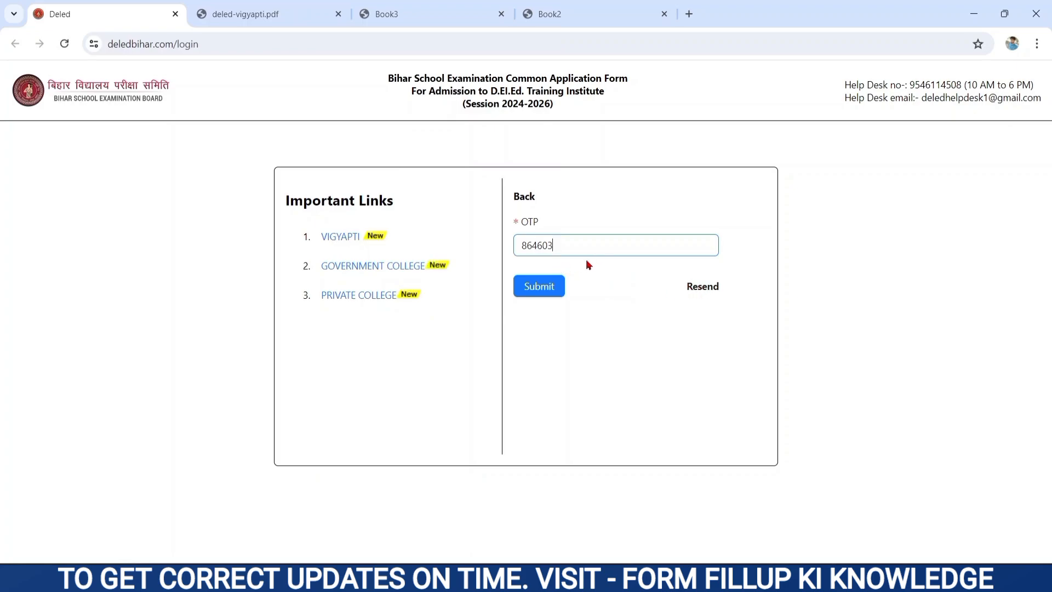
click(525, 291)
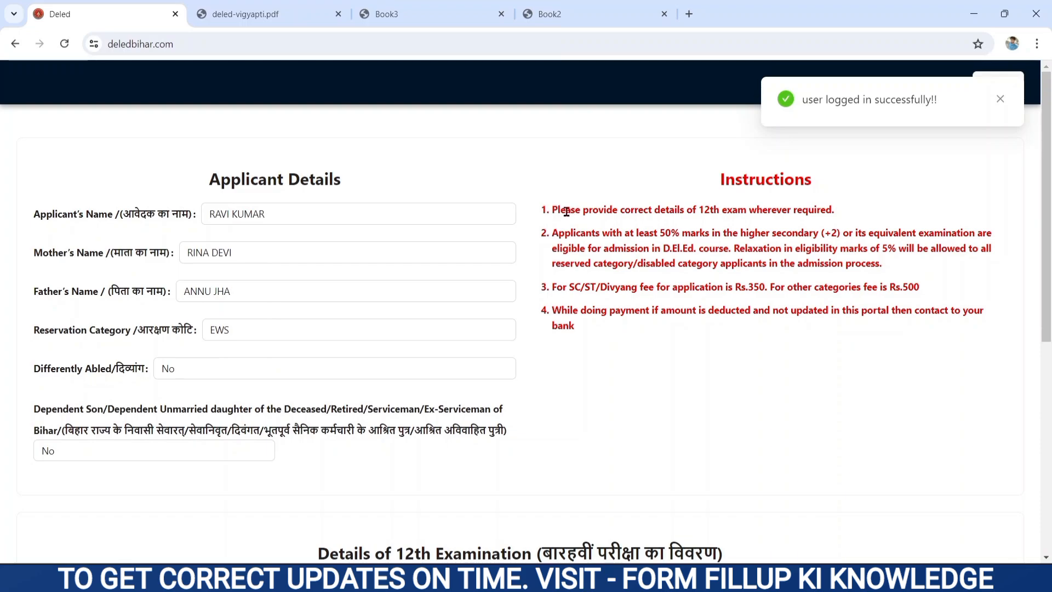
Step: Read the instructions on eligibility and application fees, and check the applicant details, including category and dependent status
drag(558, 210, 742, 222)
drag(684, 283, 554, 231)
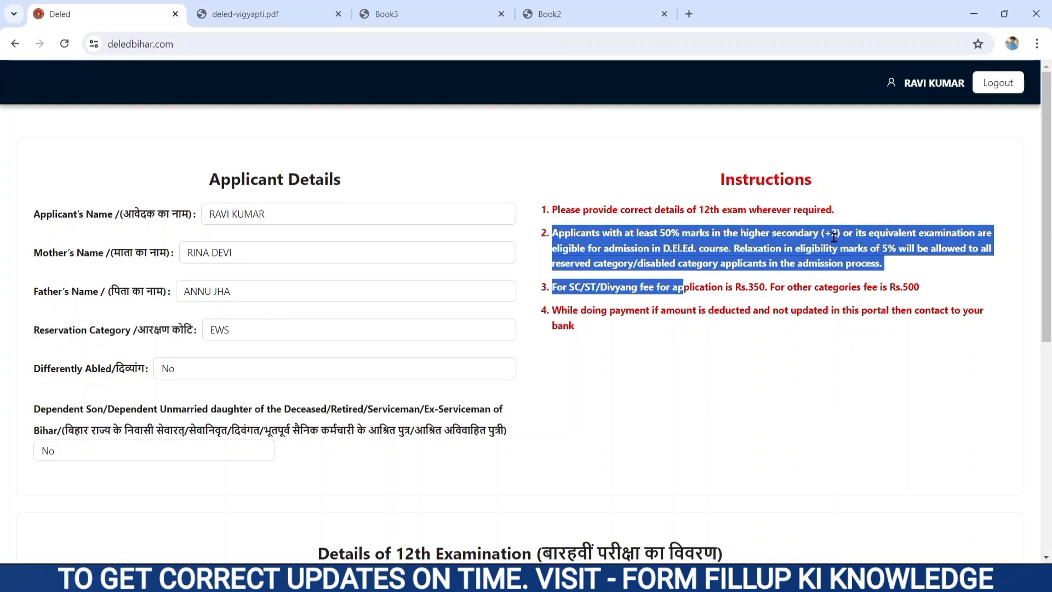
click(696, 380)
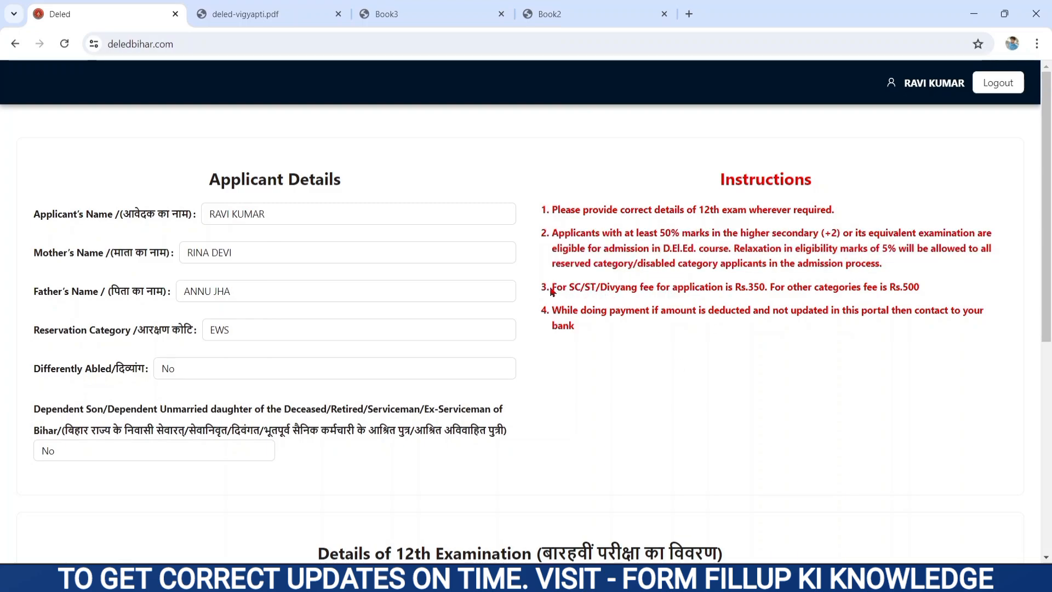
drag(551, 290, 940, 290)
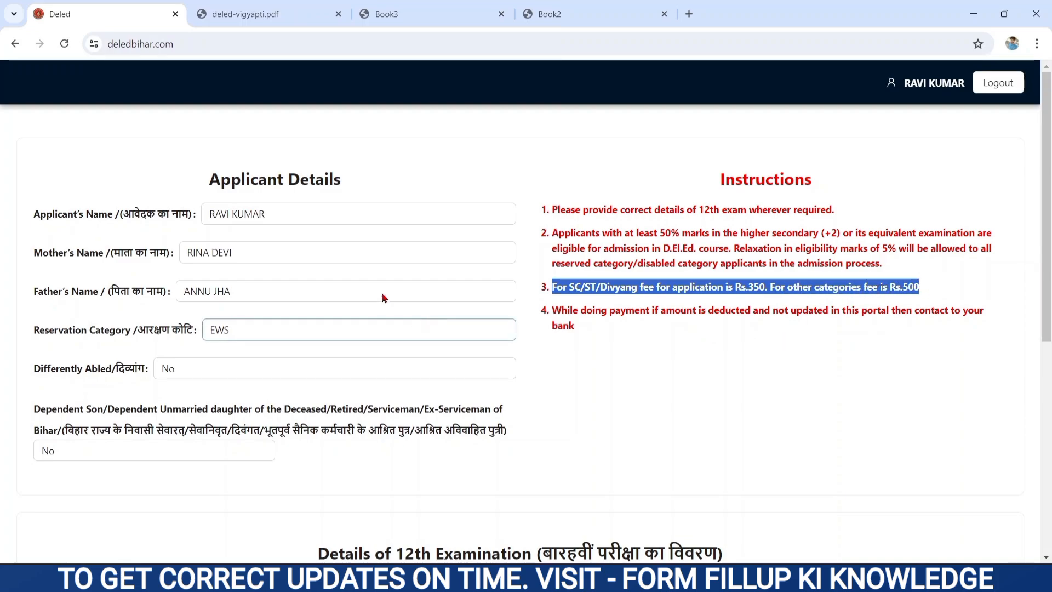
click(243, 248)
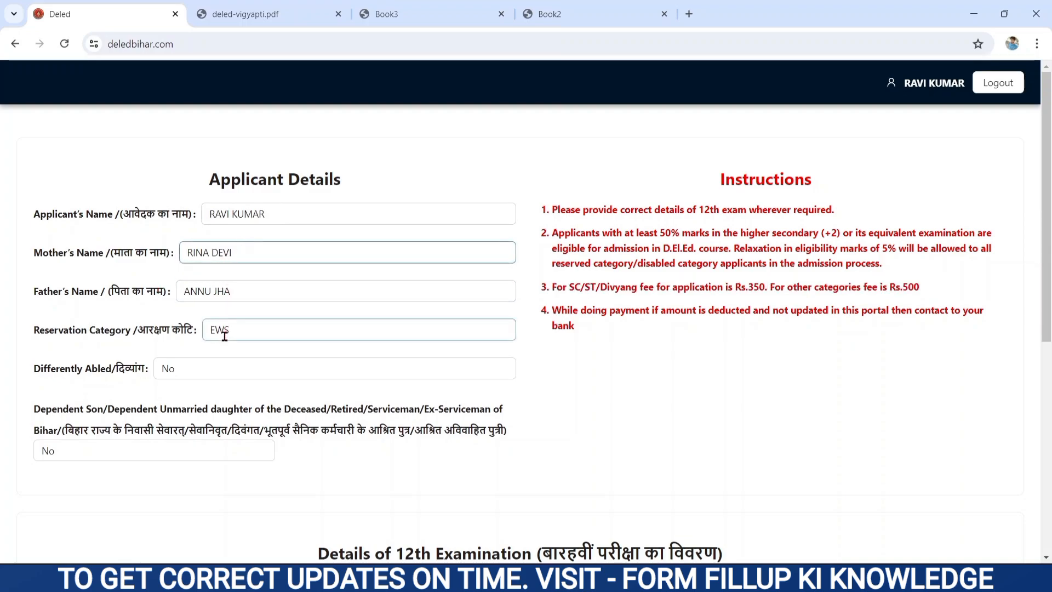
click(31, 430)
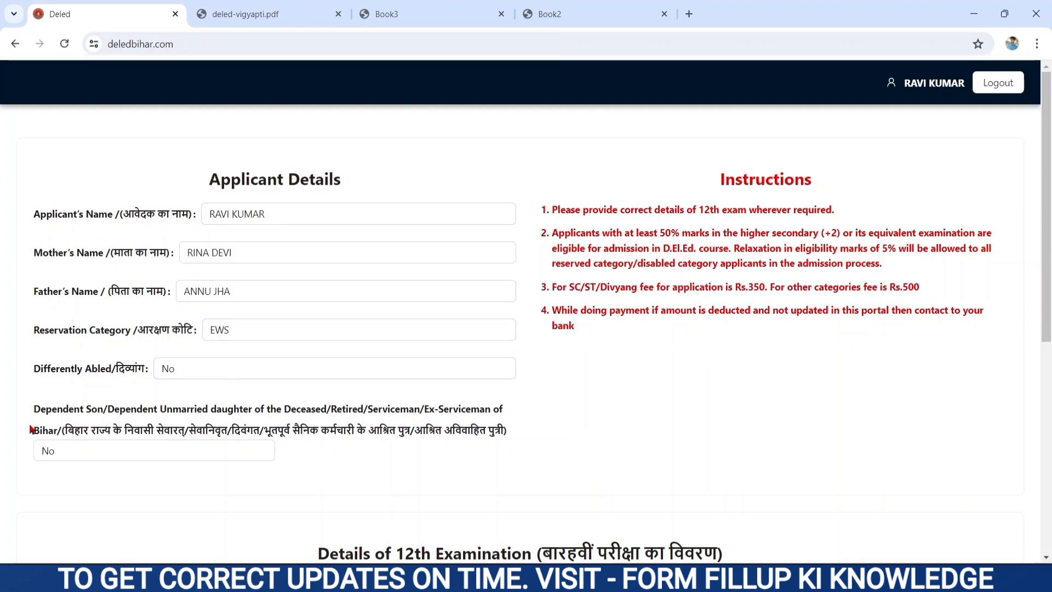
drag(32, 430, 310, 433)
click(202, 489)
Step: Look over the Details of 12th Examination section, including the field for the examination board's name
scroll(351, 482, down, 6)
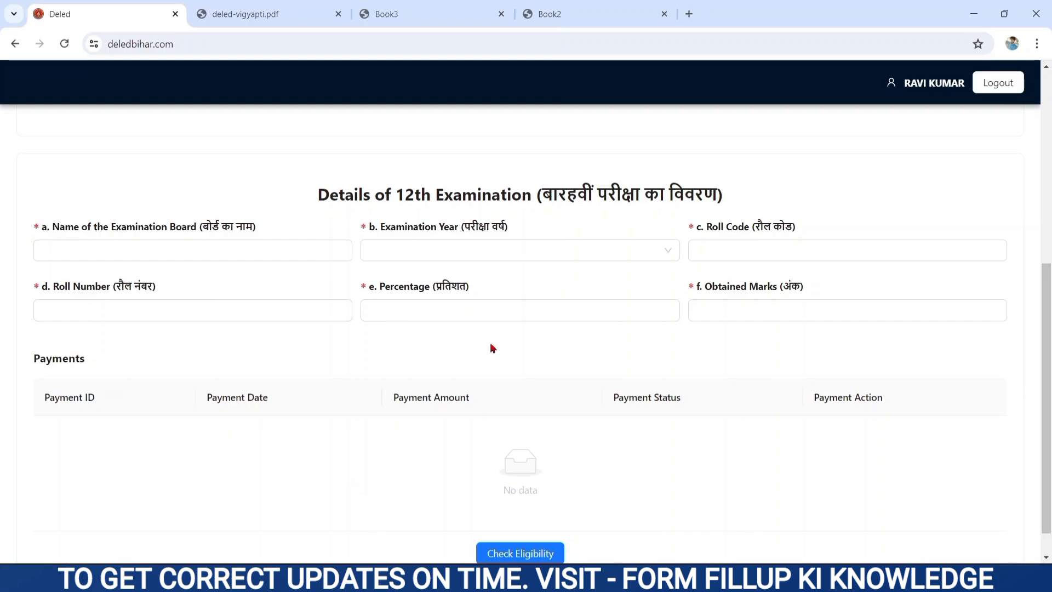
drag(317, 196, 640, 214)
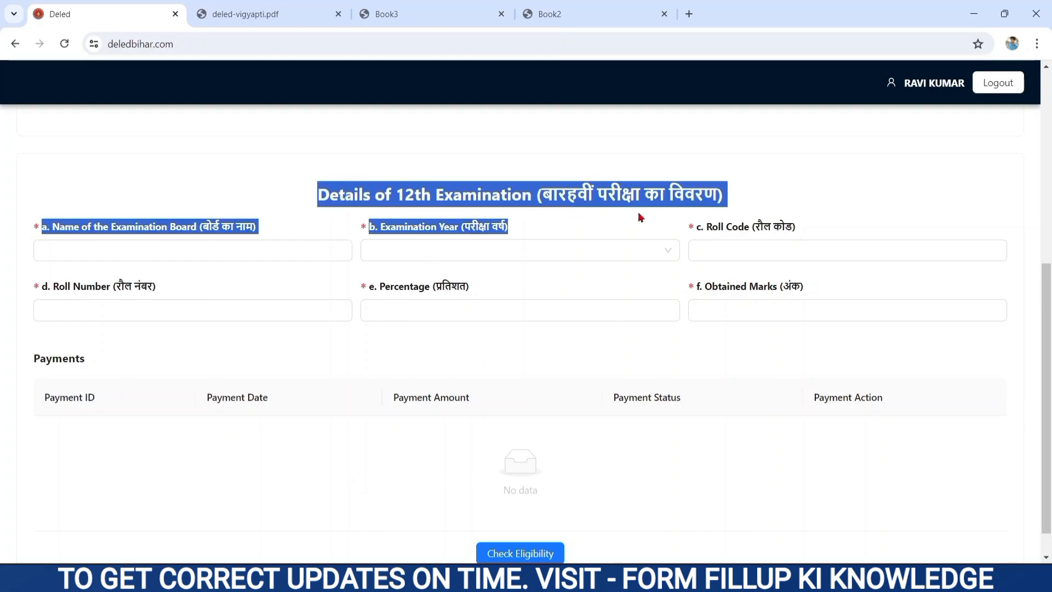
click(308, 220)
click(79, 226)
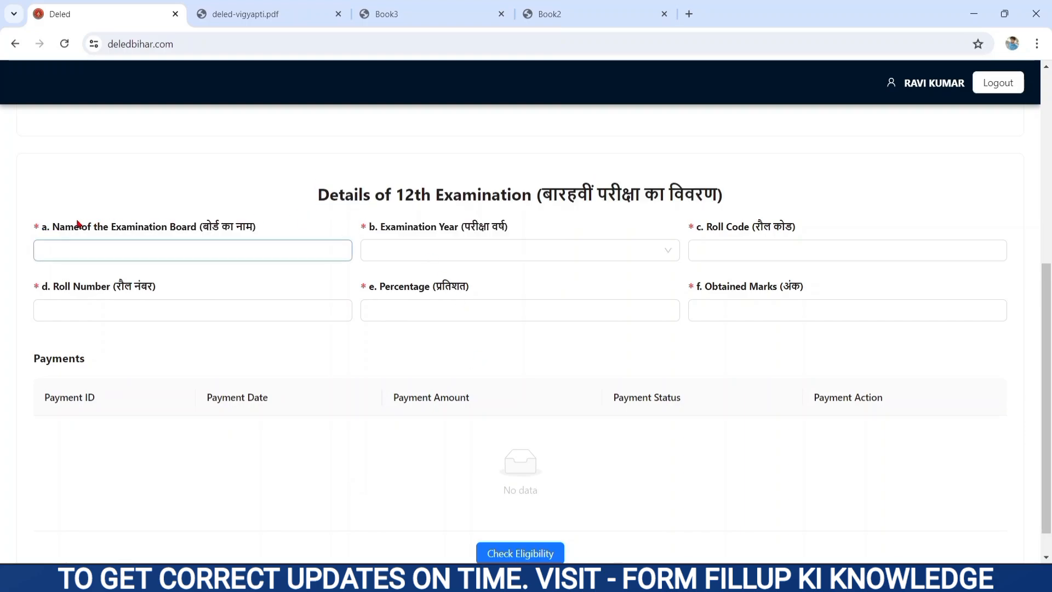
drag(53, 226, 156, 234)
click(156, 234)
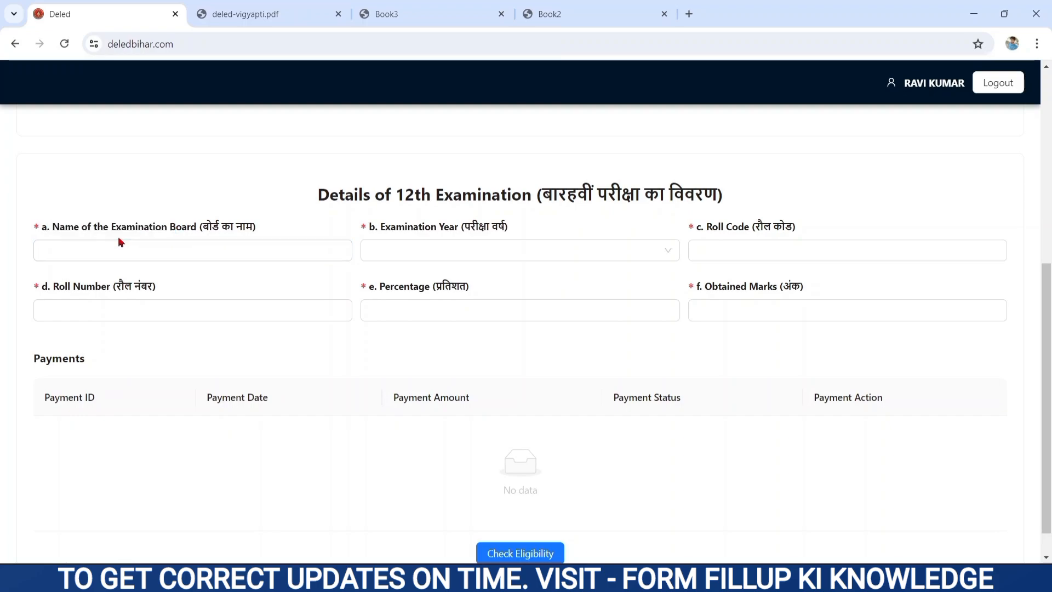
click(96, 245)
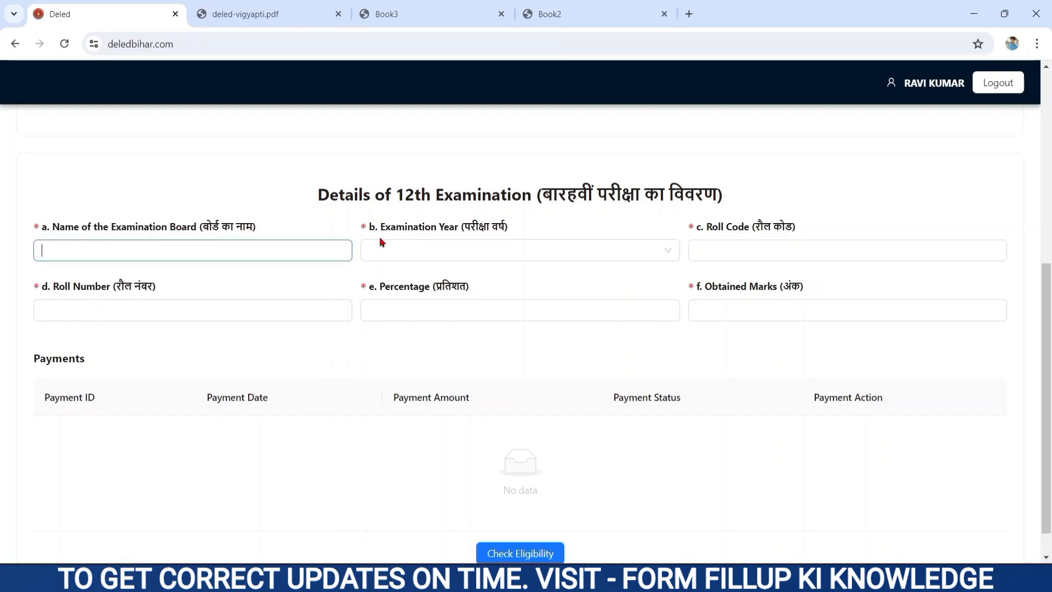
Step: Choose 2011 as the 12th examination year and go to the roll code field
drag(375, 232, 496, 233)
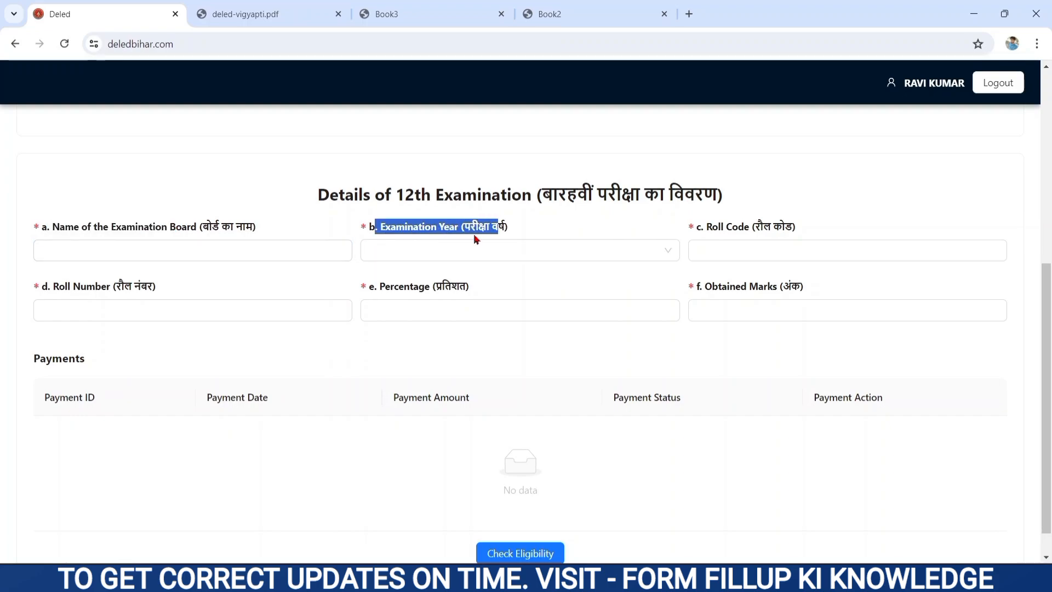
click(429, 252)
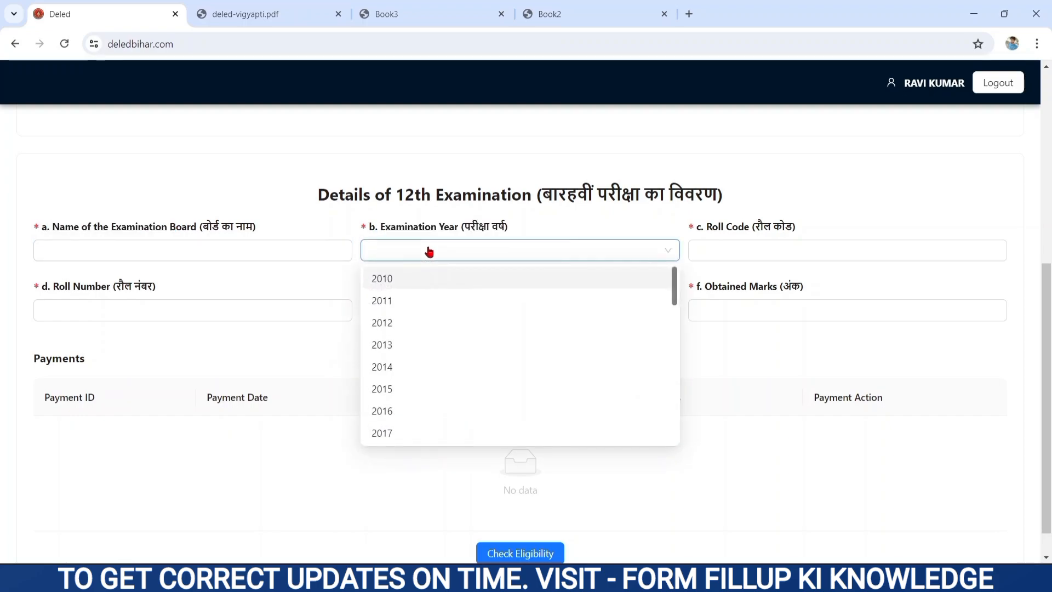
click(390, 300)
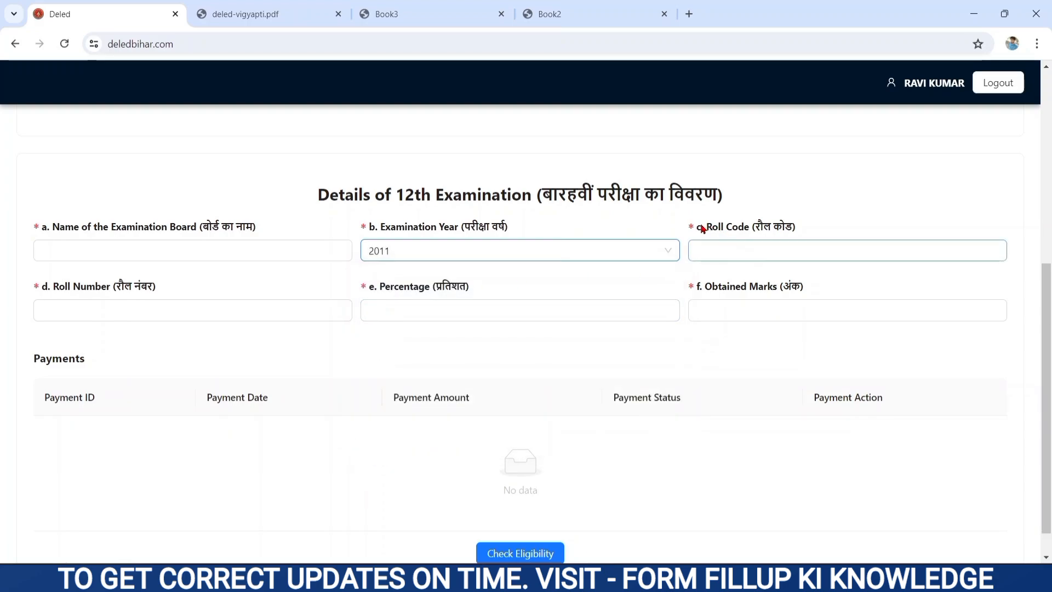
drag(701, 227, 827, 224)
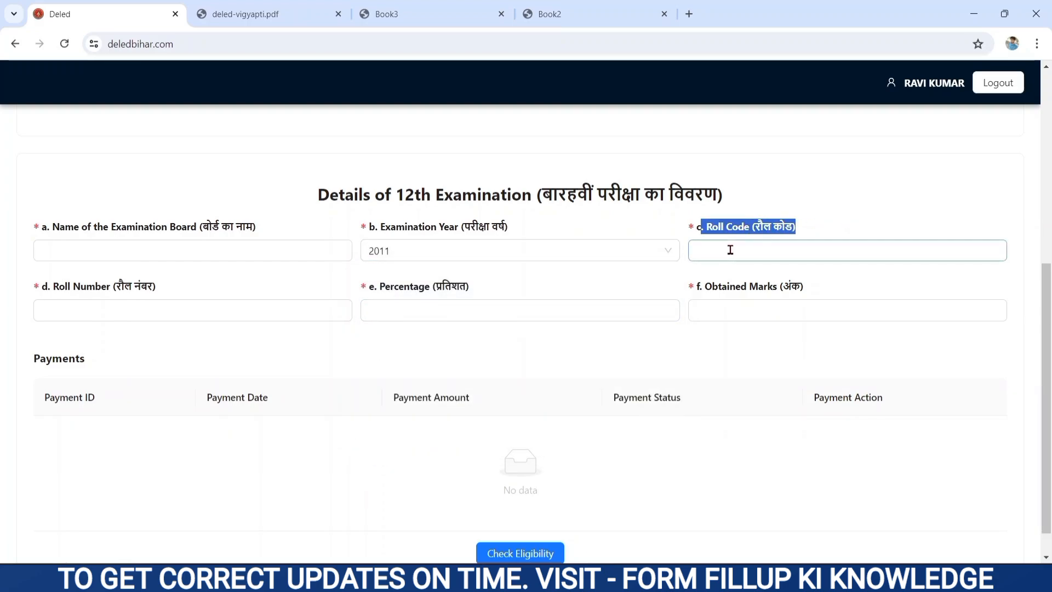
click(731, 250)
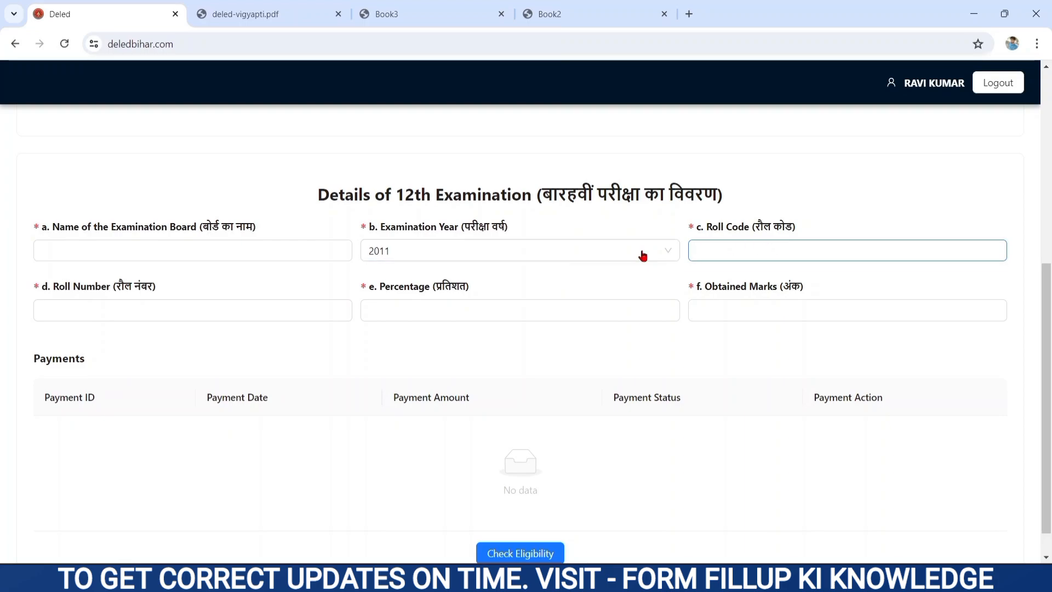
Step: Fill in the 12th examination details: BIHAR SCHOOL EXAMINATION BOARD PATNA, year 2019, percentage 69.80, obtained marks 349, plus the roll code and roll number
drag(58, 288, 168, 287)
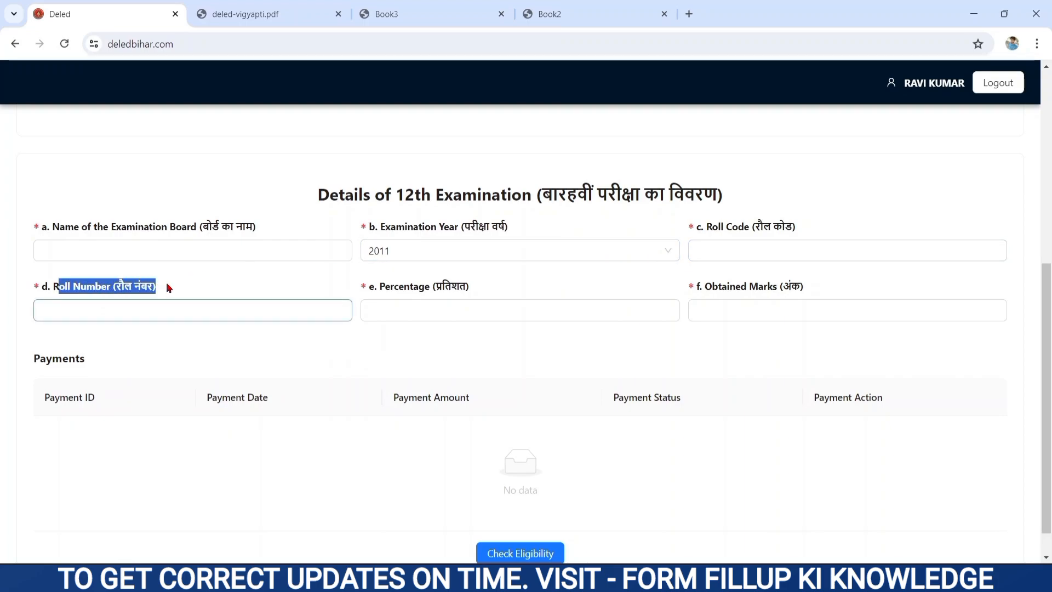
click(123, 303)
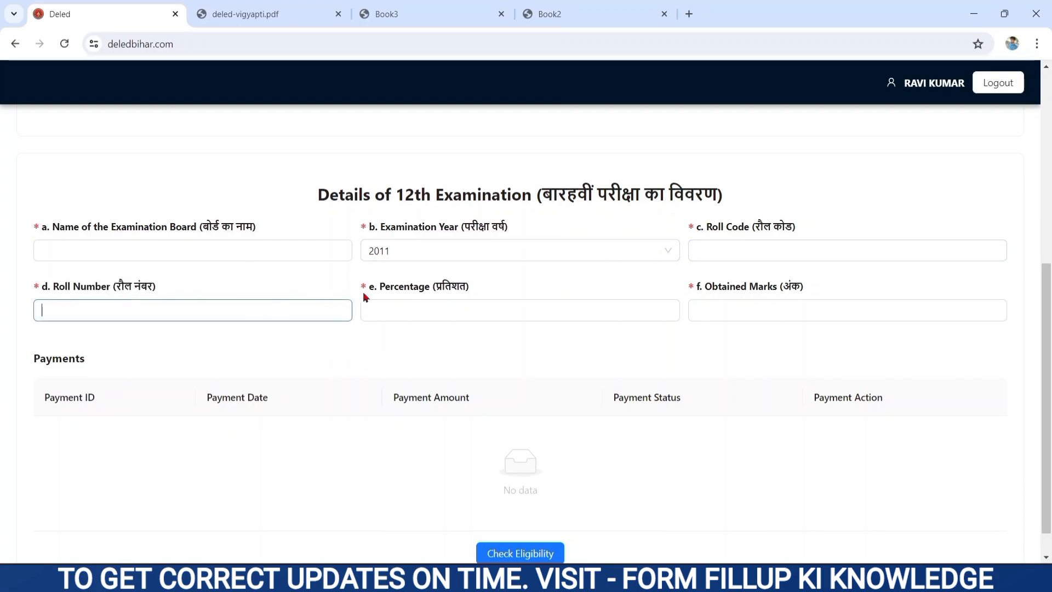
click(380, 289)
drag(380, 289, 470, 298)
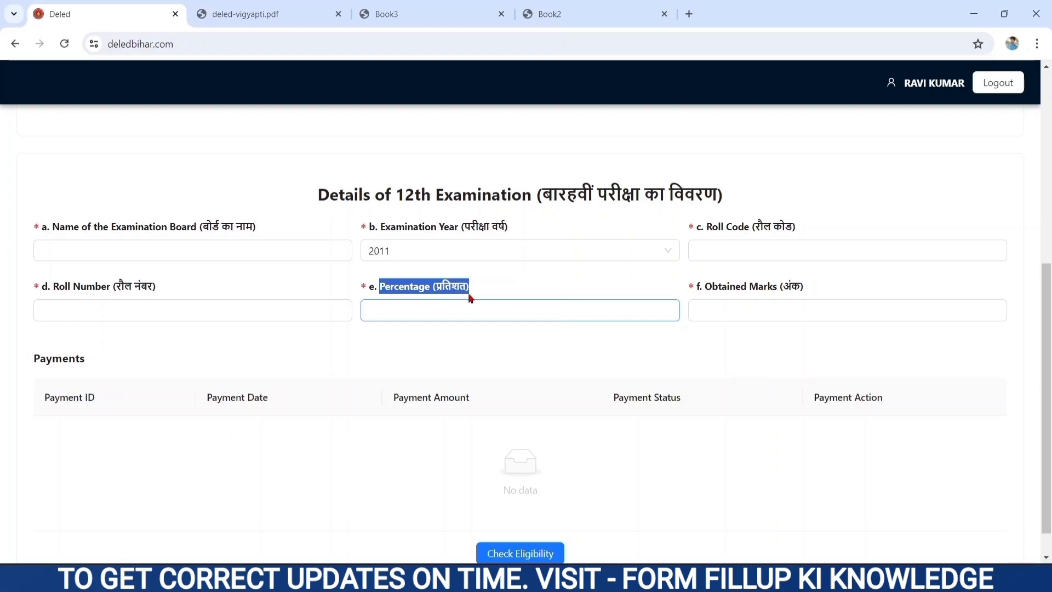
click(392, 313)
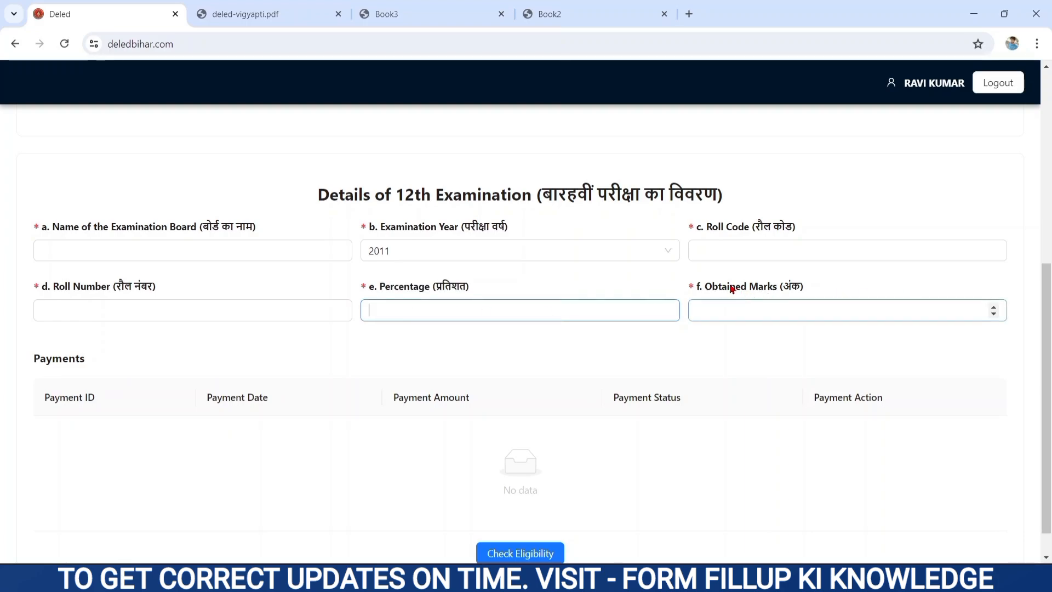
drag(715, 286, 787, 294)
click(740, 309)
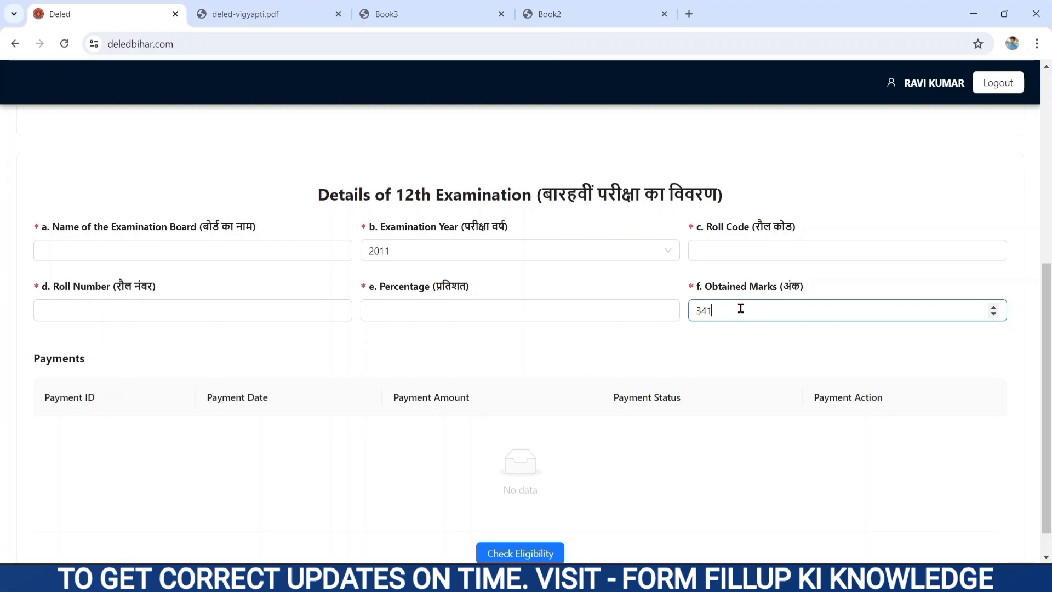
click(730, 350)
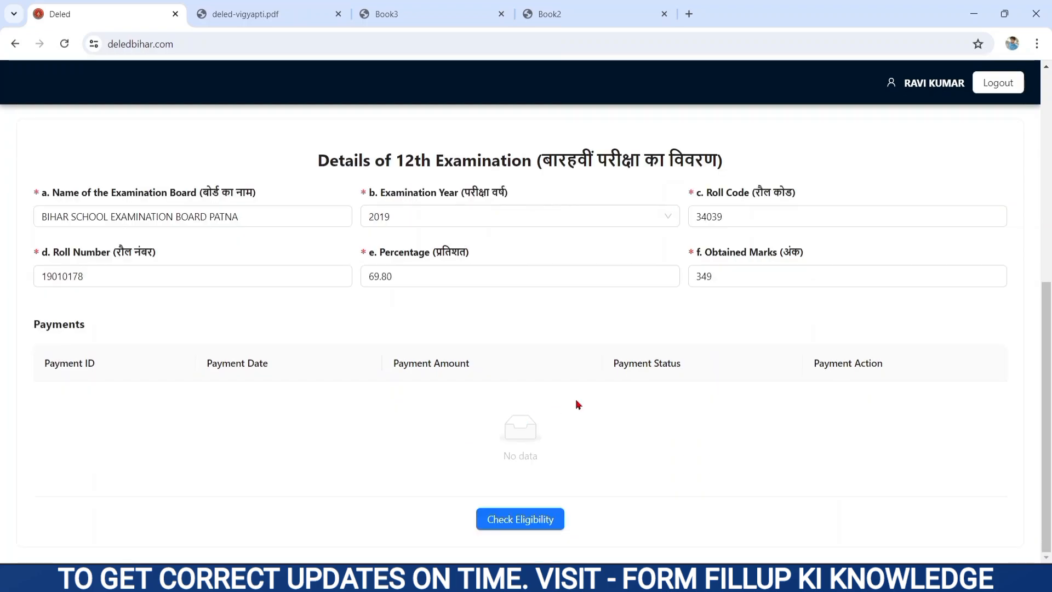
Step: Check the applicant's eligibility, review the application fee details and proceed to payment with Sabpaisa
click(509, 522)
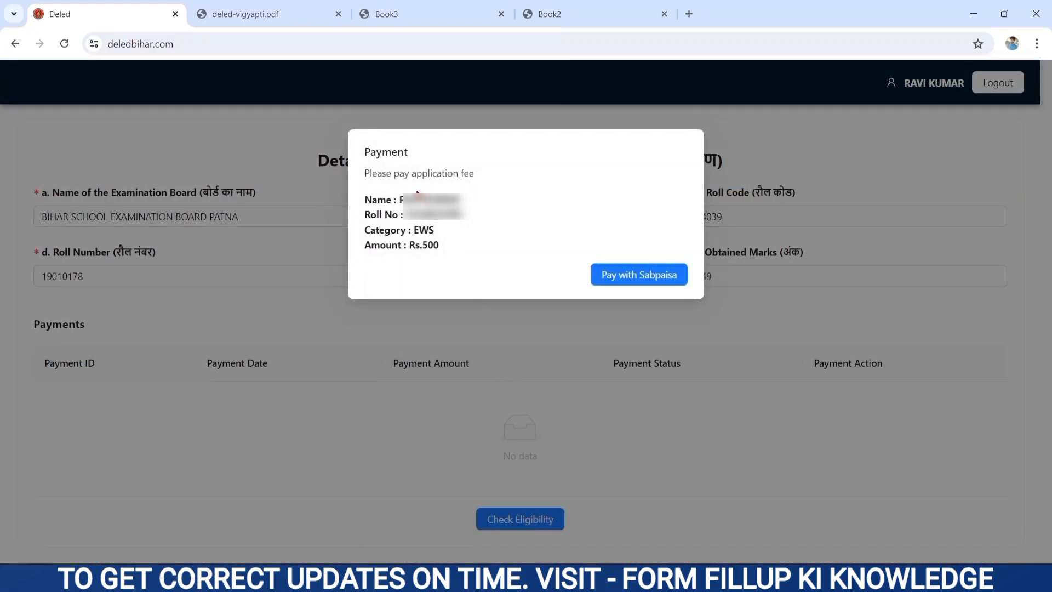
drag(399, 201, 420, 268)
click(417, 271)
drag(422, 243, 450, 248)
click(629, 276)
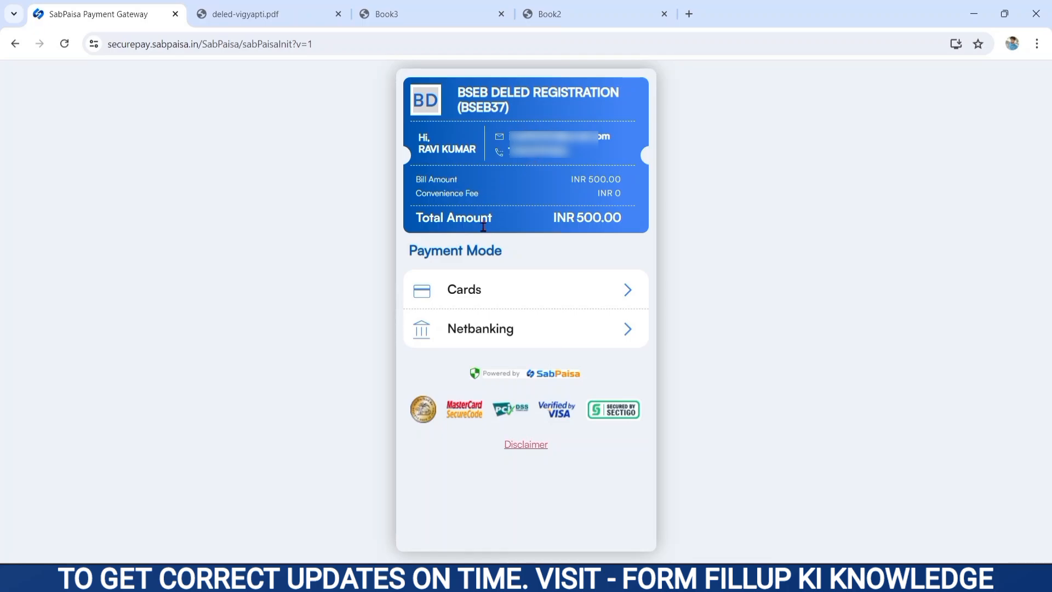
Step: Choose card payment, enter the debit card's number, holder name, expiry date and CVV, and proceed to pay
click(519, 296)
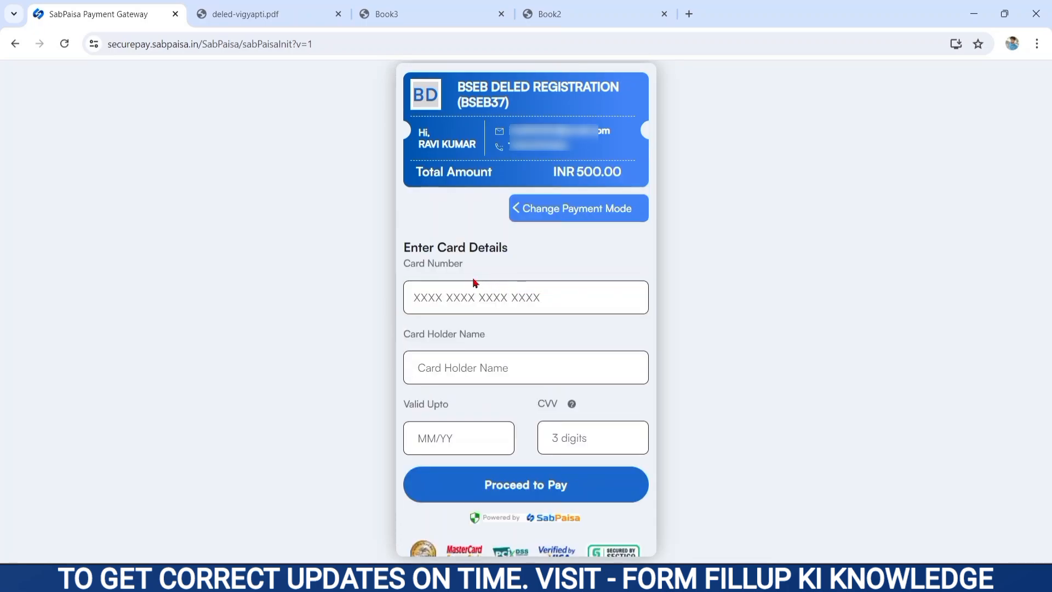
click(456, 296)
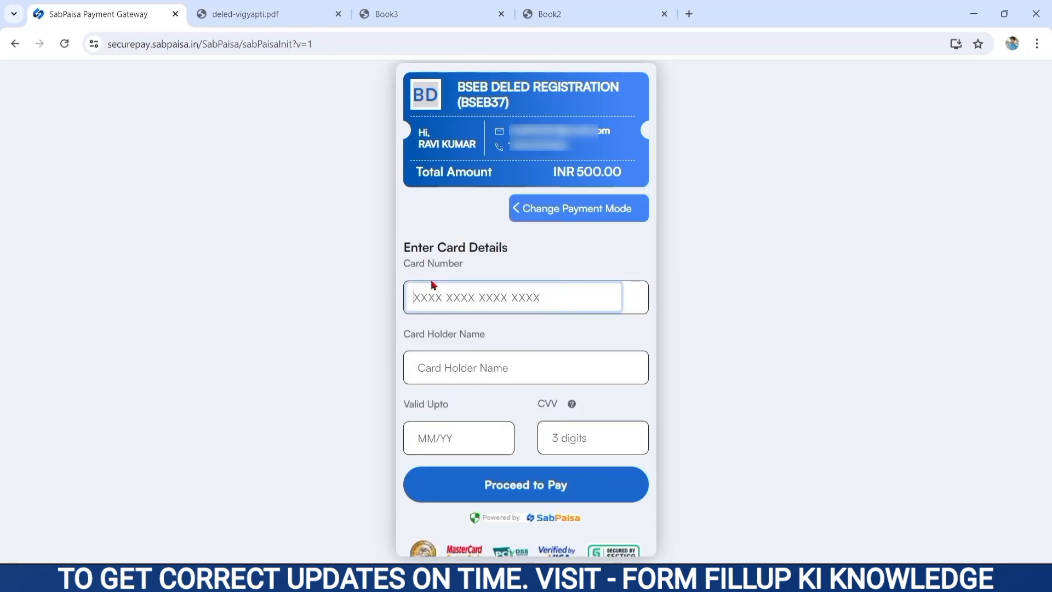
click(456, 368)
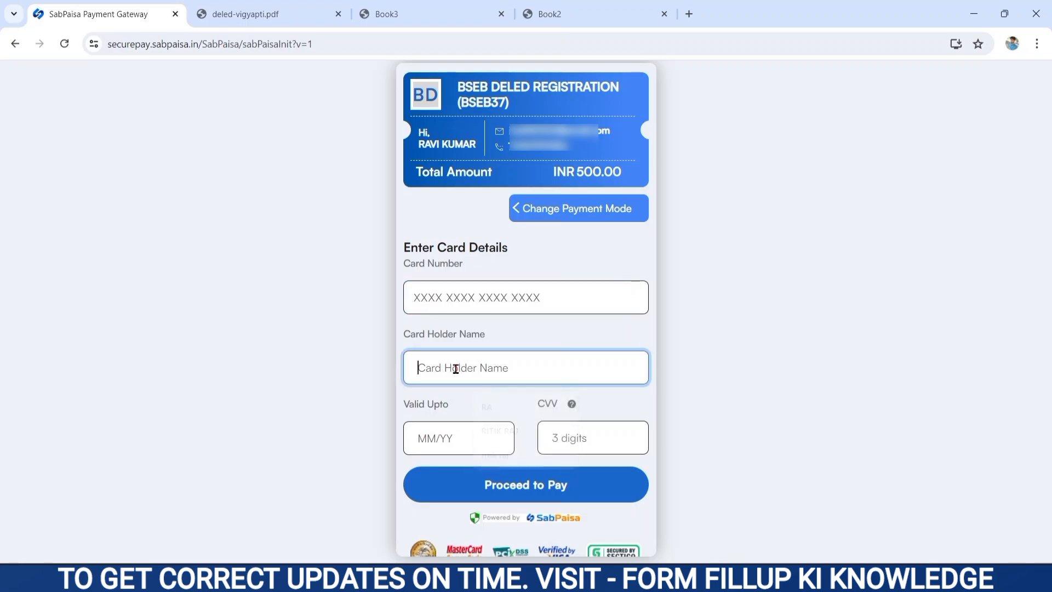
click(423, 437)
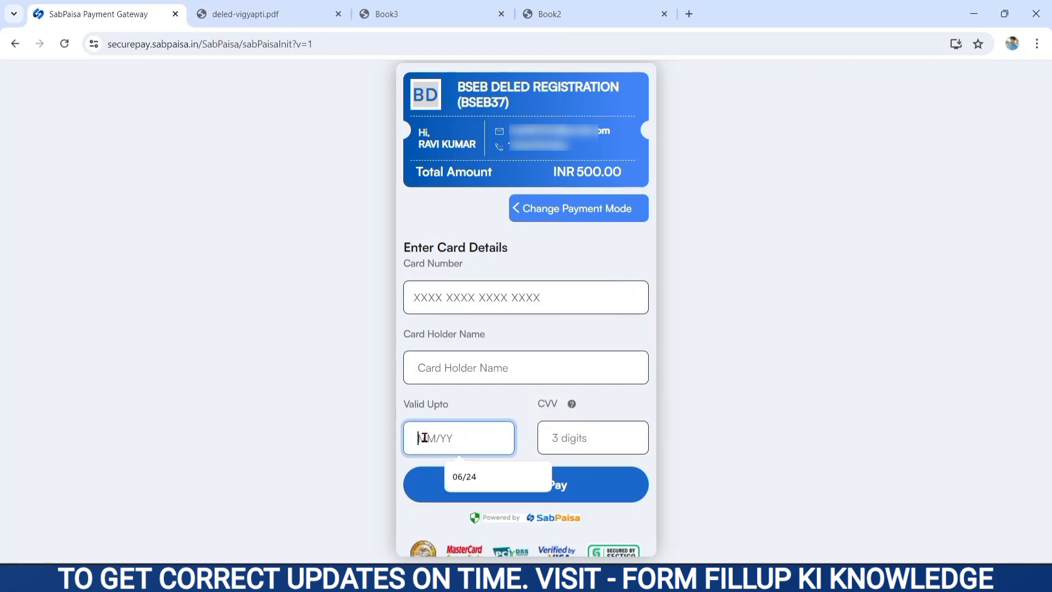
click(575, 439)
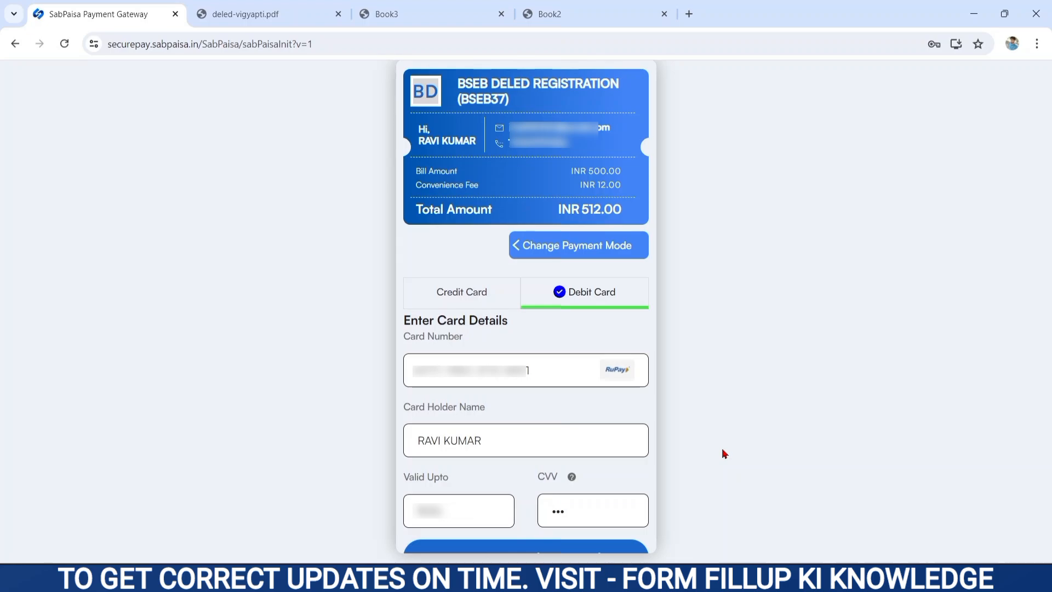
click(515, 548)
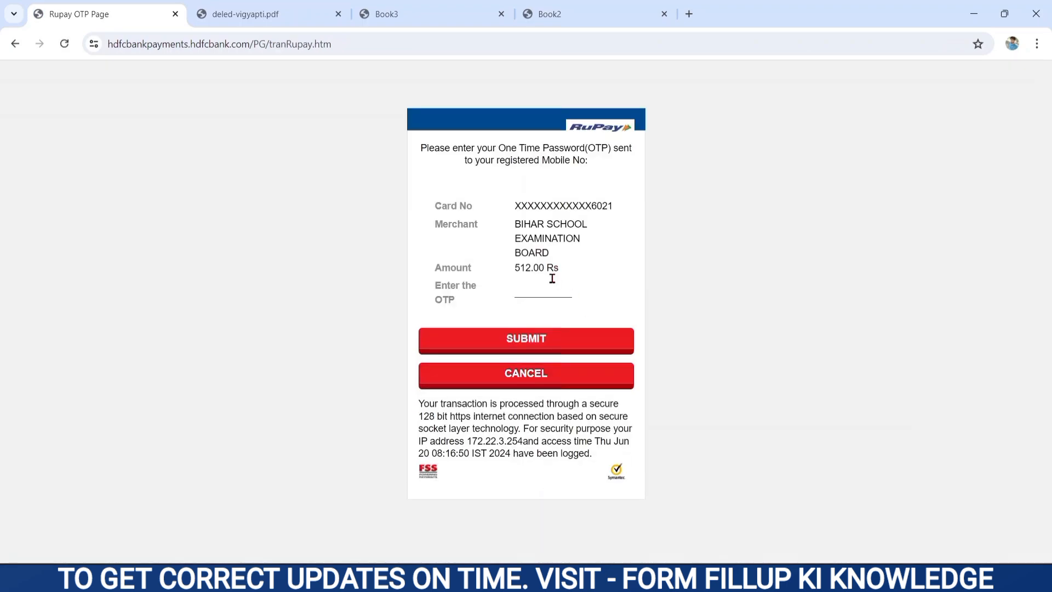
Step: Enter the bank's one-time password, submit it to complete the payment, and go to the application form
click(531, 291)
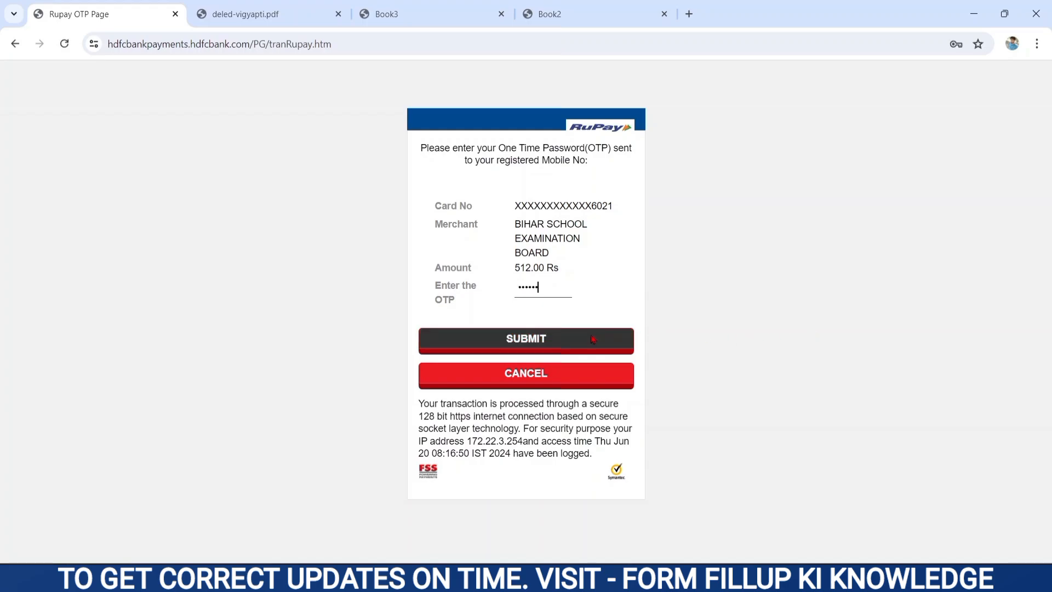
click(587, 341)
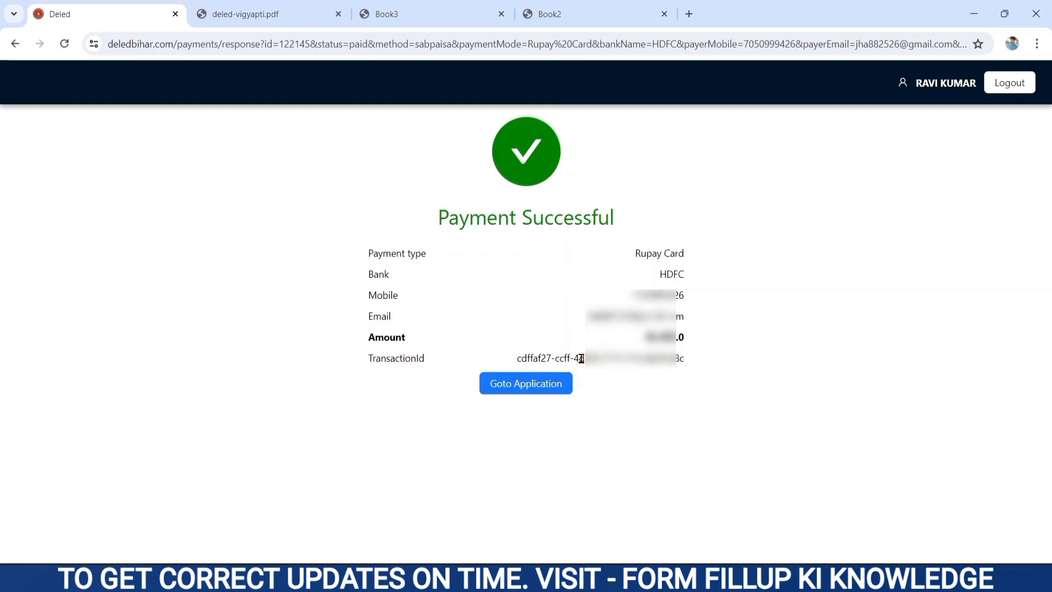
click(525, 386)
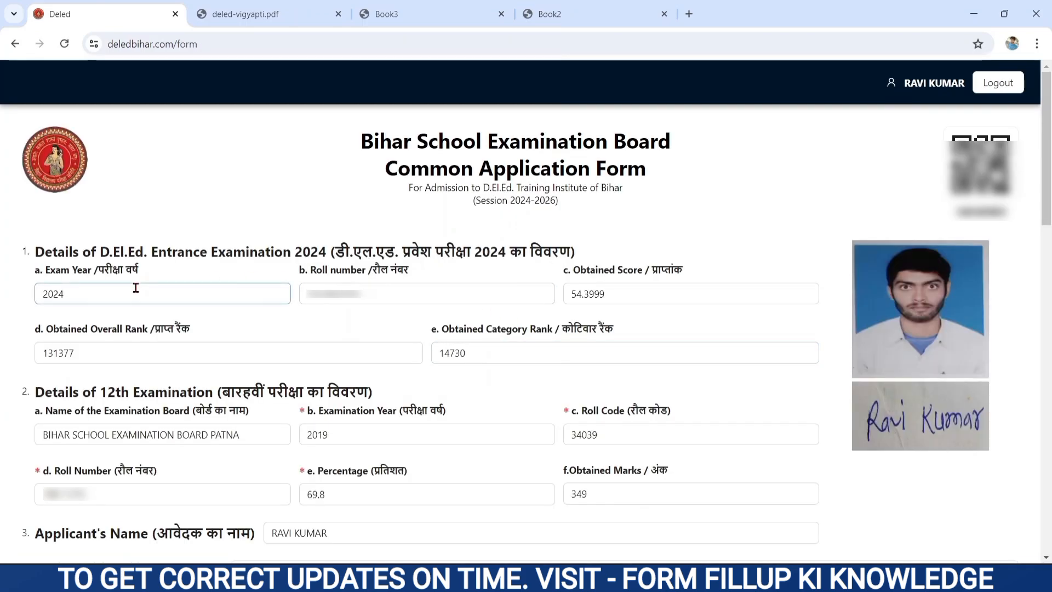
Step: Review the D.El.Ed. entrance examination details: exam year, roll number, obtained score, overall rank and category rank
click(55, 291)
click(342, 288)
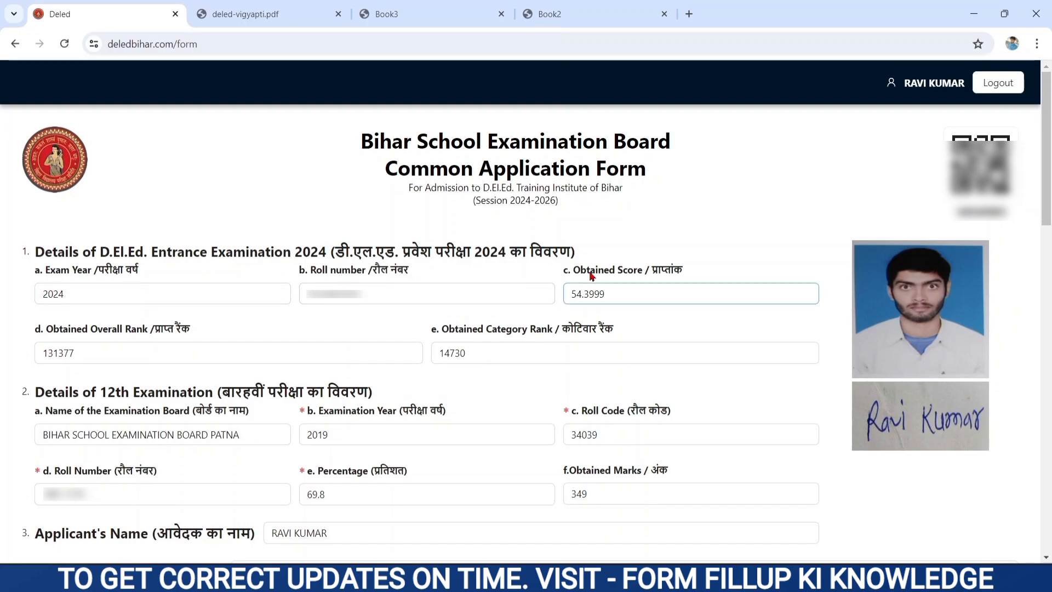
drag(581, 270, 678, 273)
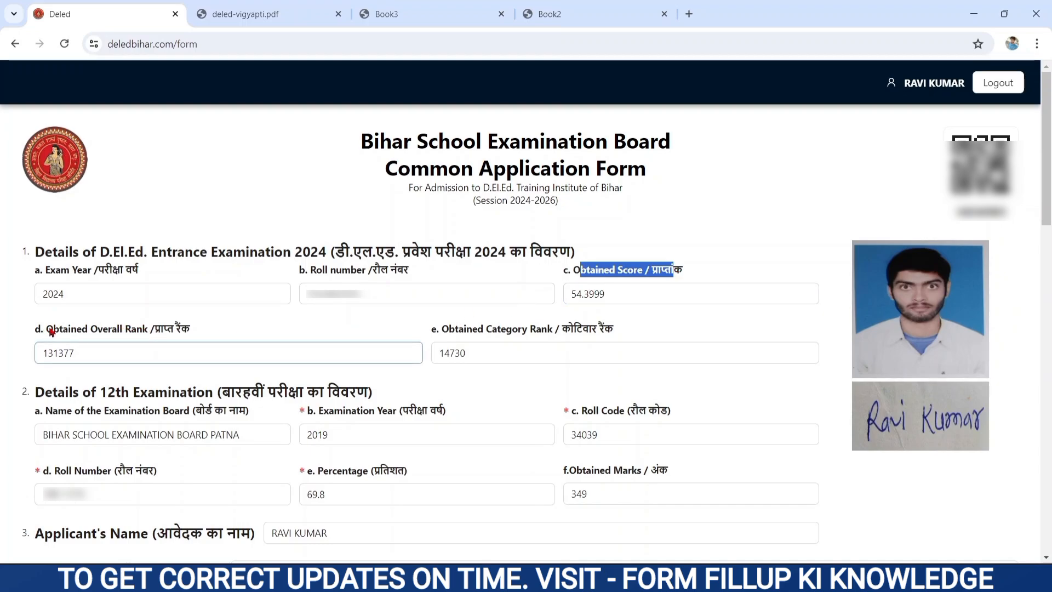
drag(51, 331, 182, 339)
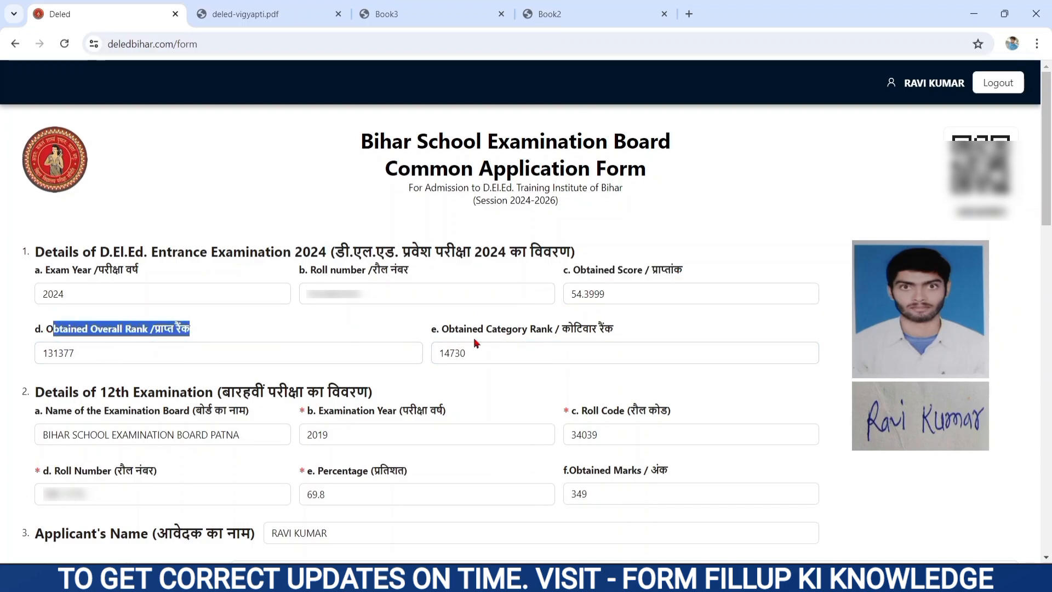
drag(449, 331, 735, 336)
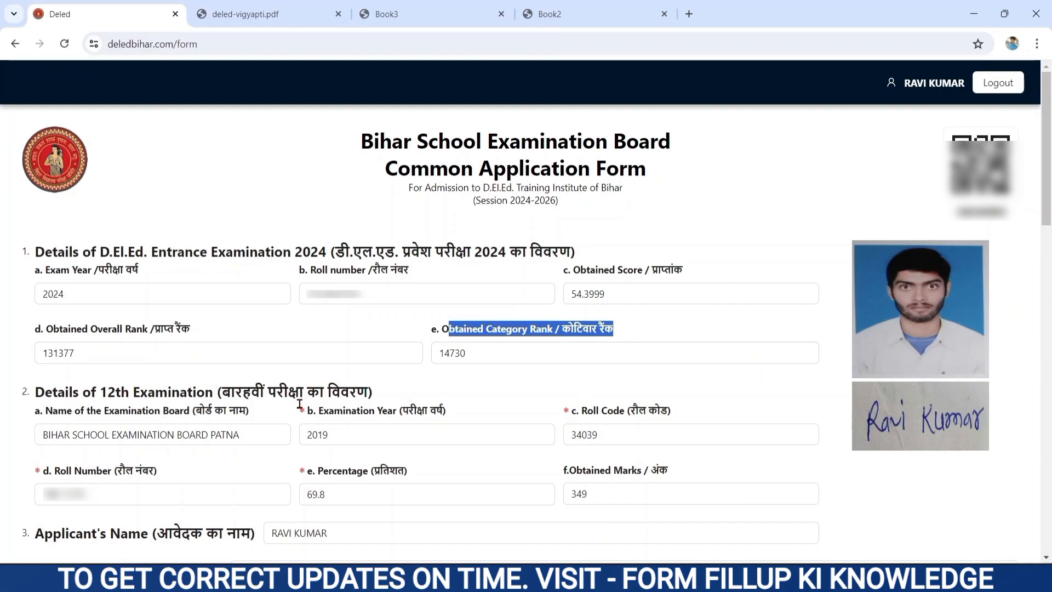
click(515, 397)
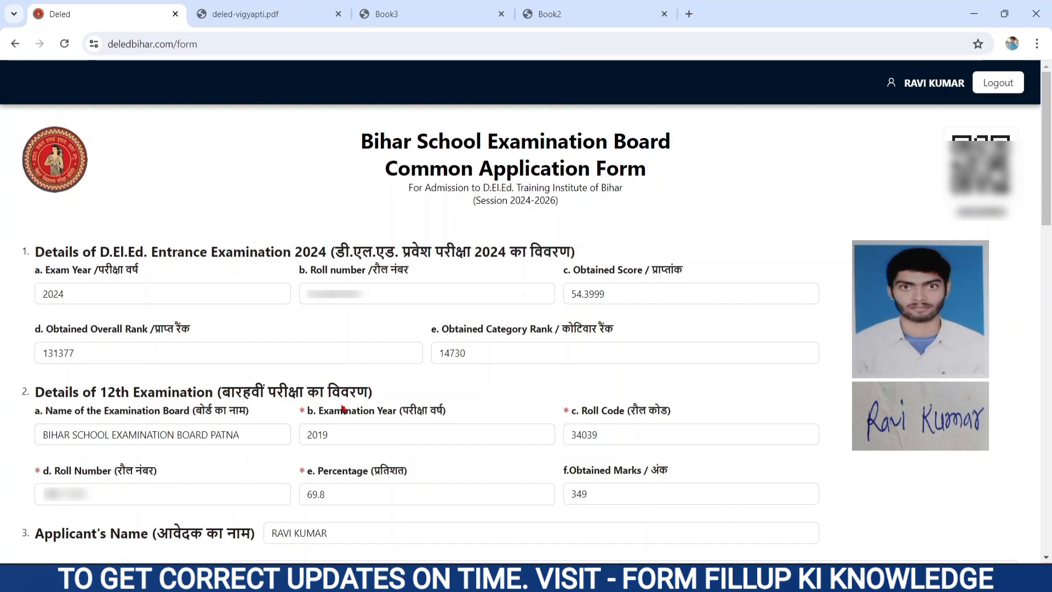
Step: Review the 12th examination year, roll code and percentage, and continue to the training institution selection sections
drag(315, 412, 451, 416)
click(568, 415)
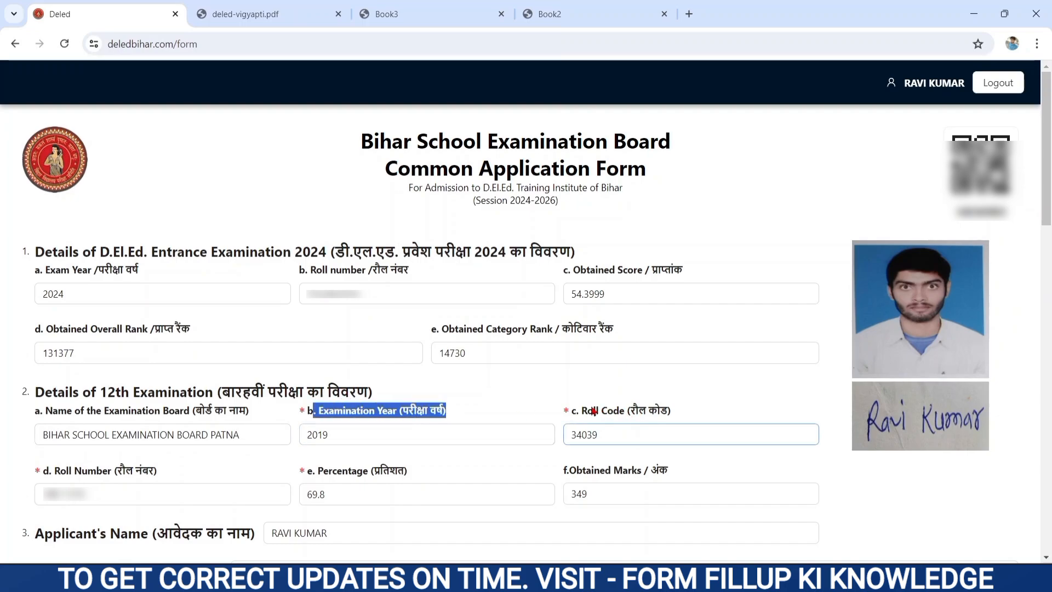
double_click(592, 411)
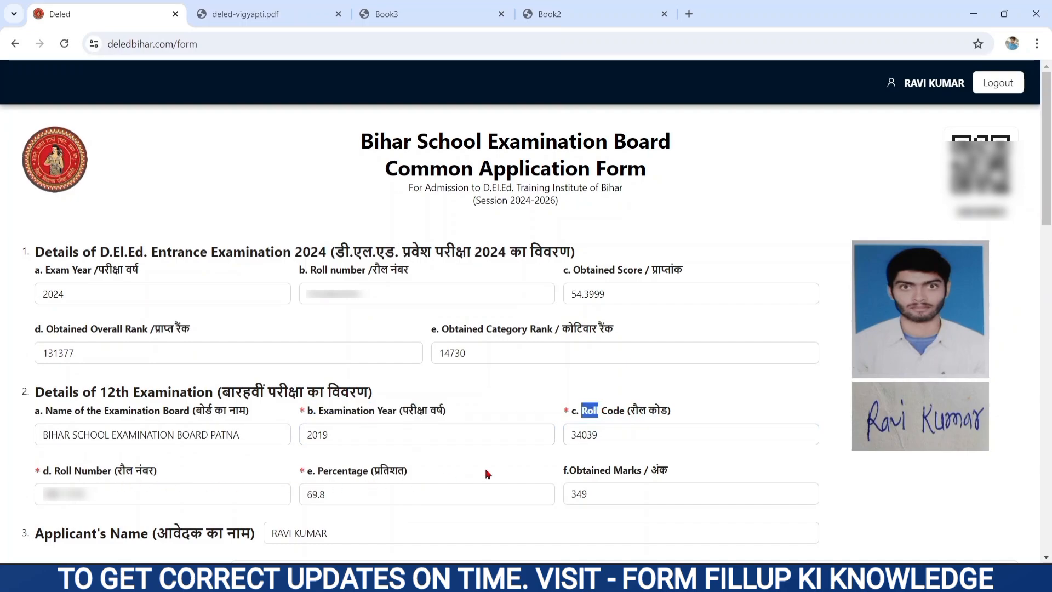
click(448, 469)
click(397, 488)
click(492, 468)
scroll(492, 468, down, 20)
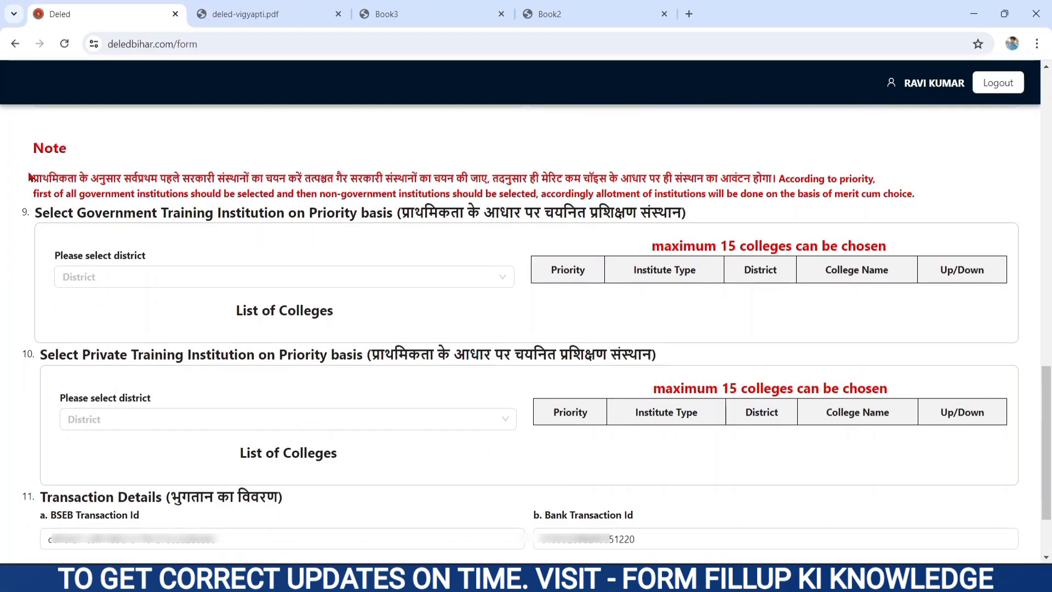
Step: Read the note on choosing government institutions before private ones, the private institution heading and the government district selection label
drag(33, 178, 780, 178)
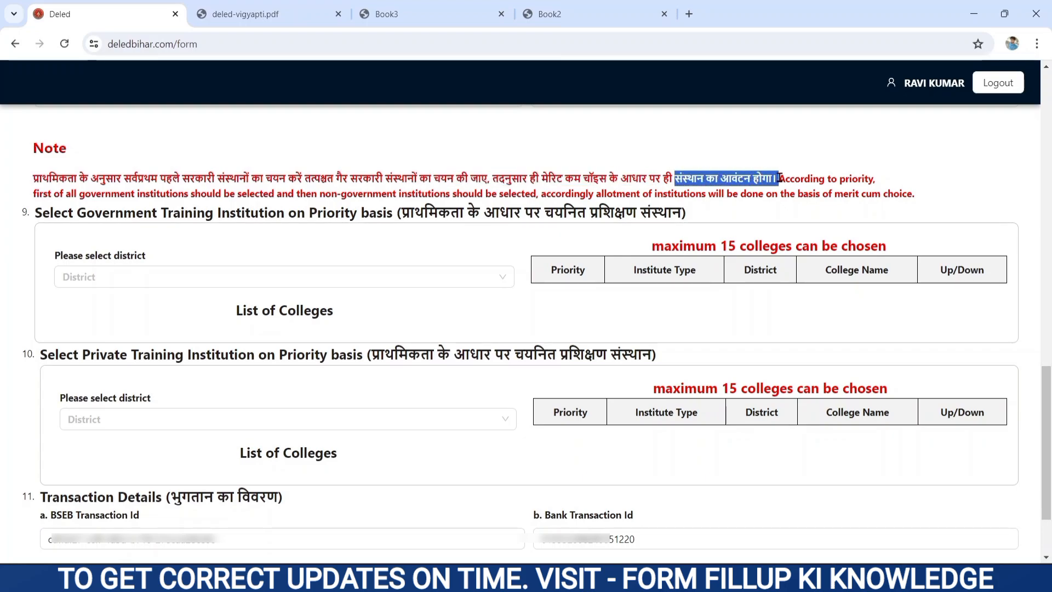
click(419, 252)
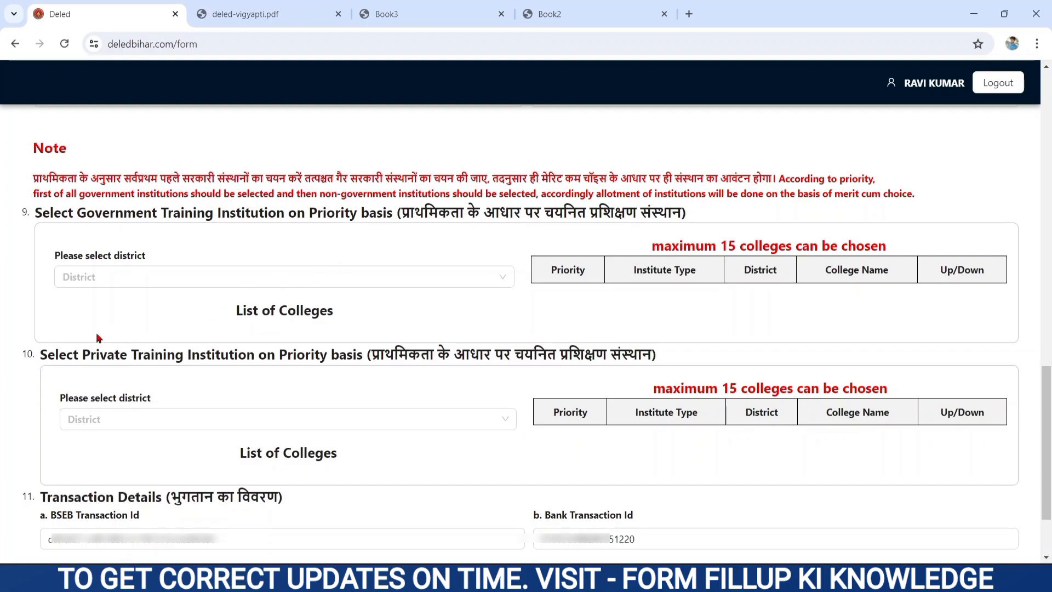
drag(38, 359, 470, 312)
click(470, 314)
drag(53, 257, 145, 256)
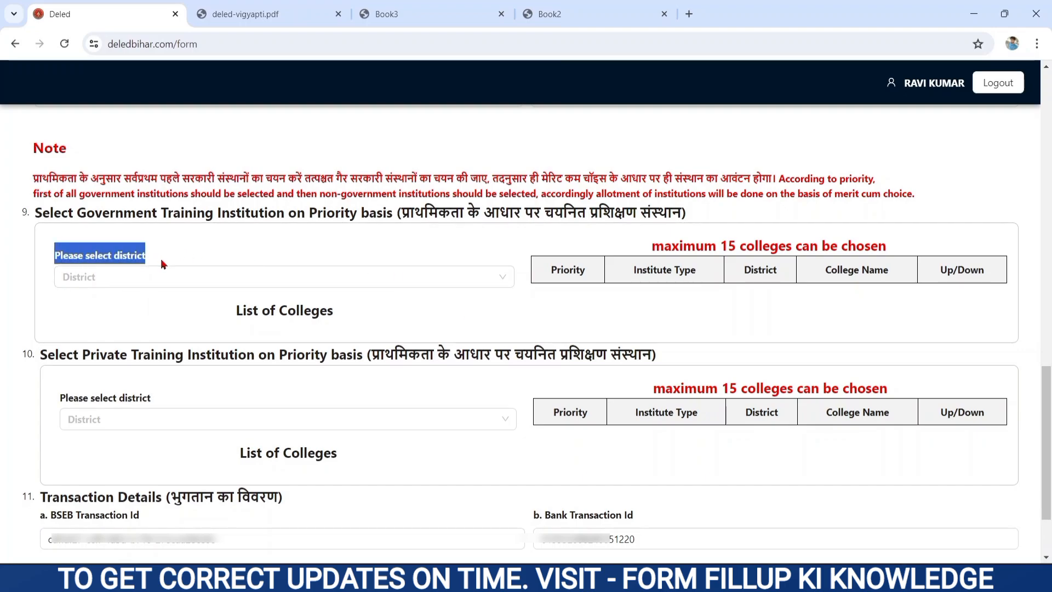
Step: Select E.Champaran as the government institution district and add colleges 55801 (DIET, Motihari) and 55802 (Dariyapur) to the priority list
click(110, 275)
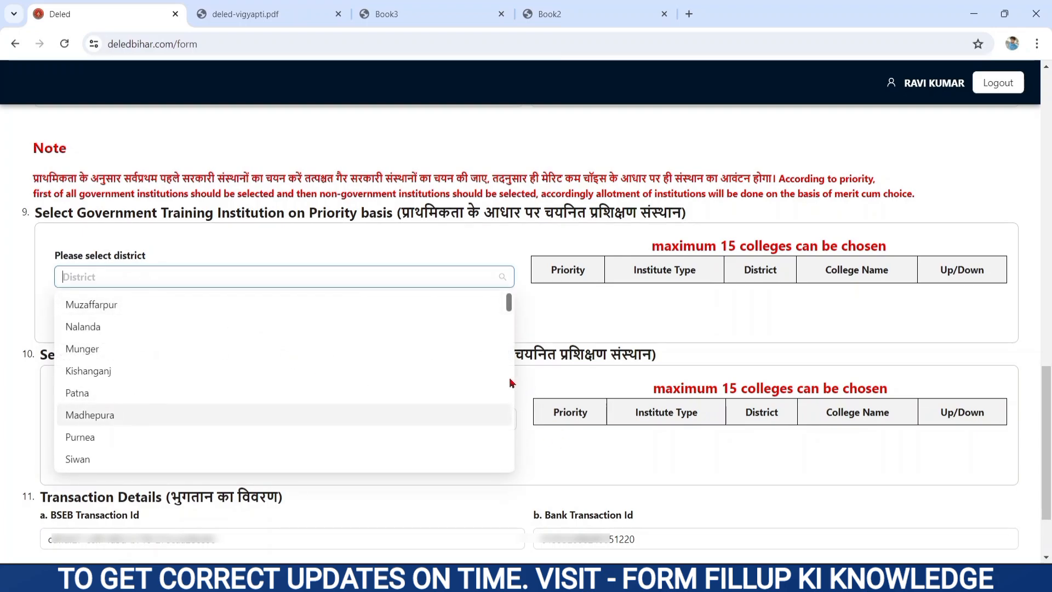
key(Down)
key(Down)
key(Down)
key(Down)
key(Down)
key(Down)
key(Down)
key(Down)
key(Down)
key(Down)
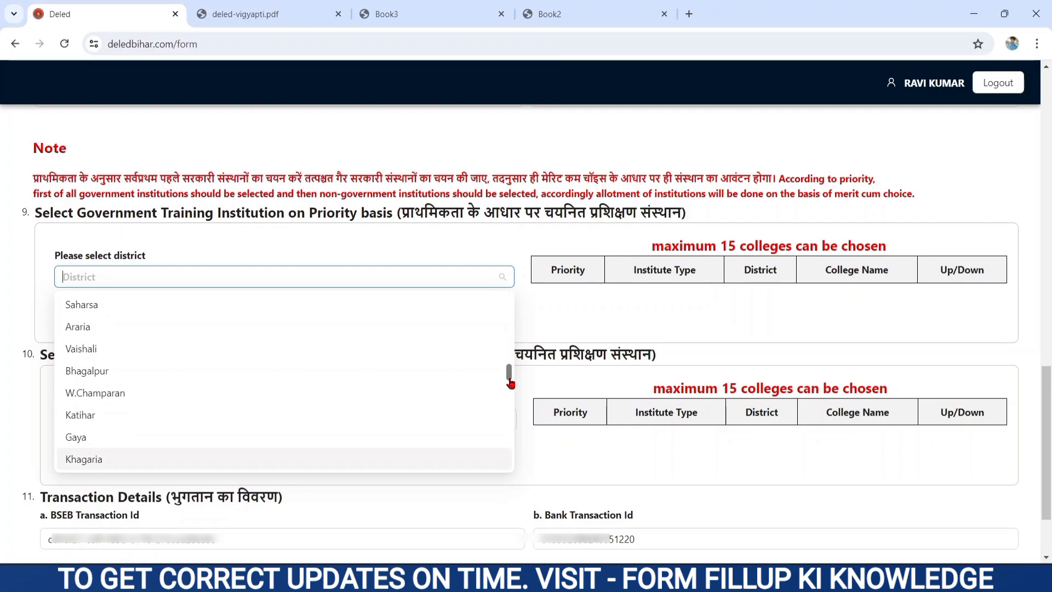
scroll(510, 383, down, 5)
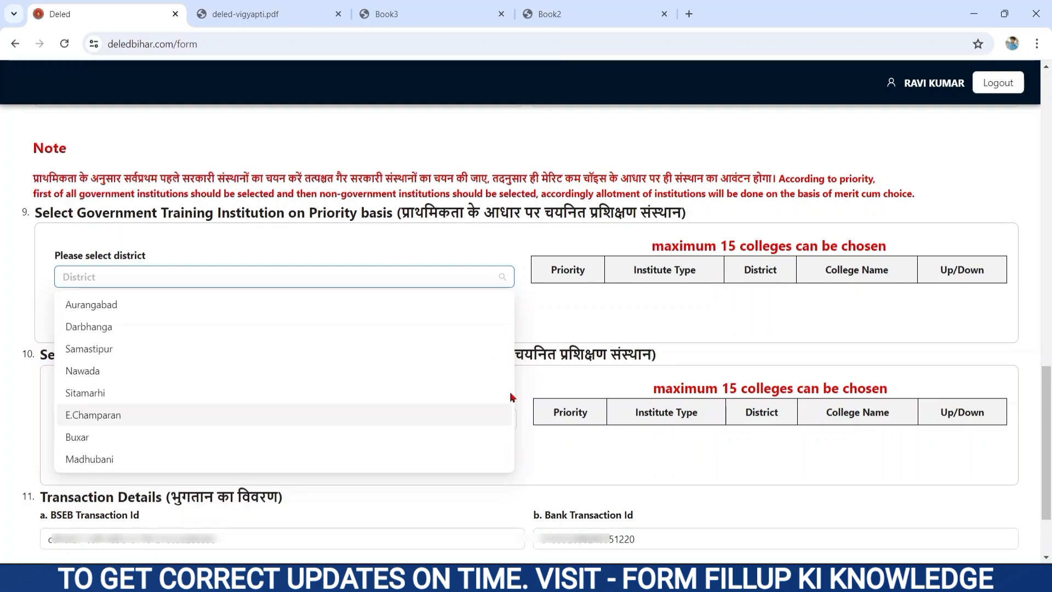
click(91, 418)
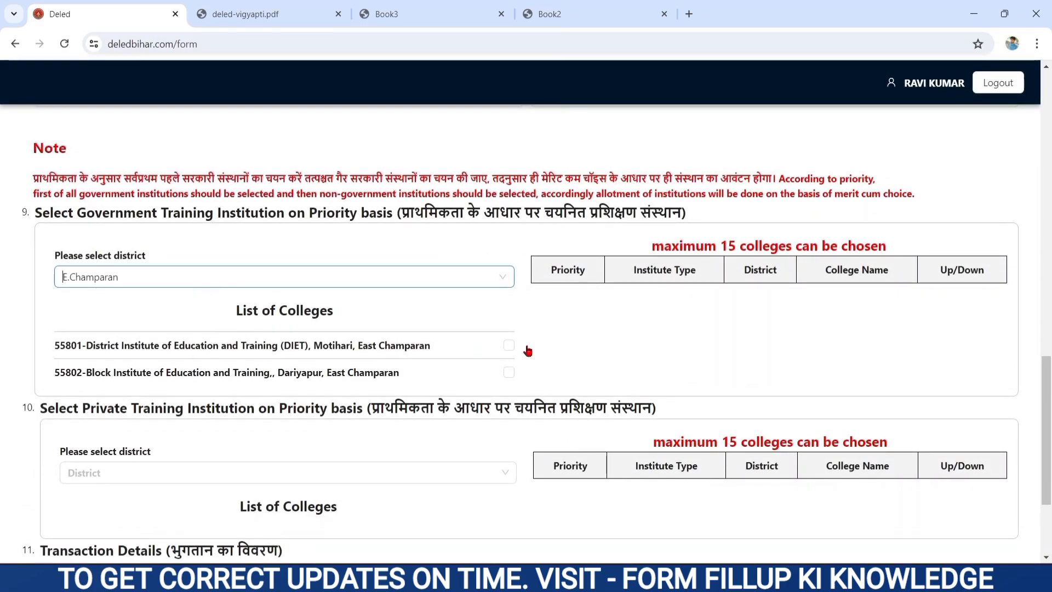
click(668, 351)
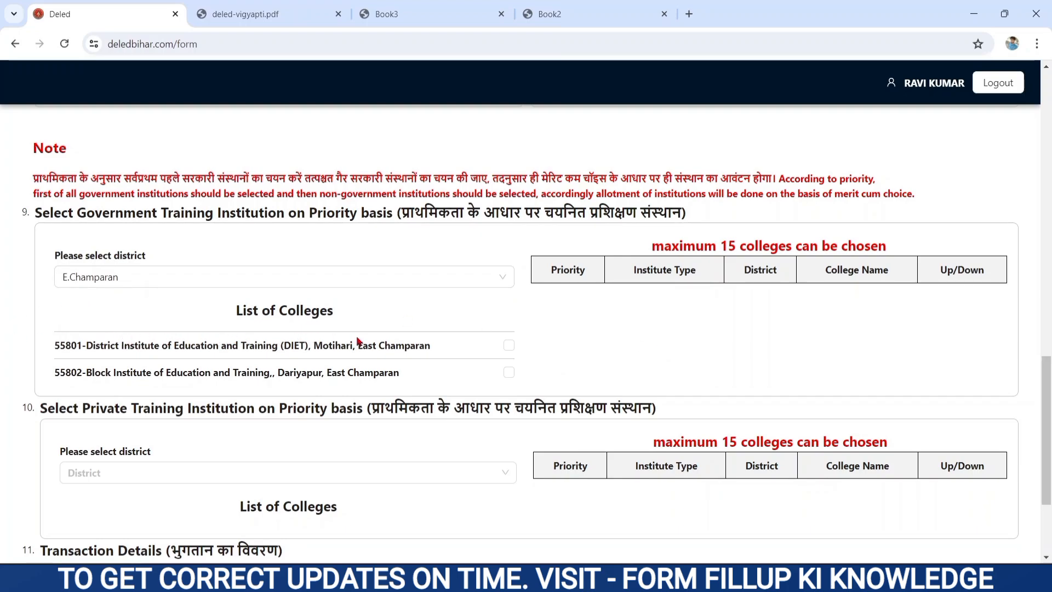
click(509, 346)
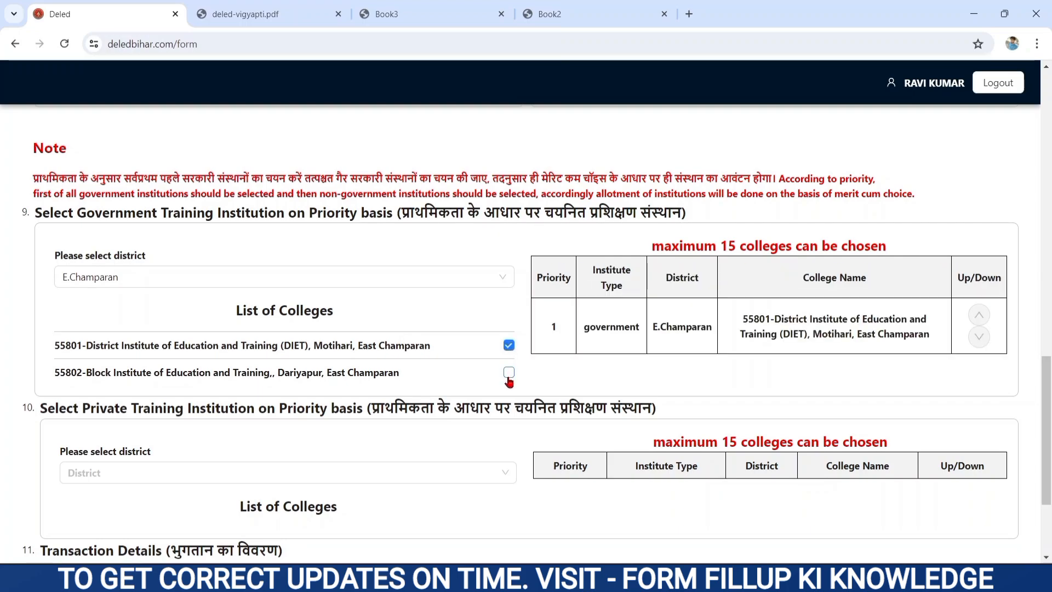
click(510, 374)
Step: Select W.Champaran as the government institution district and add colleges 54801 (DIET, Kumarbagh) and 54802 (Balmiki Nagar) to the priority list
click(454, 275)
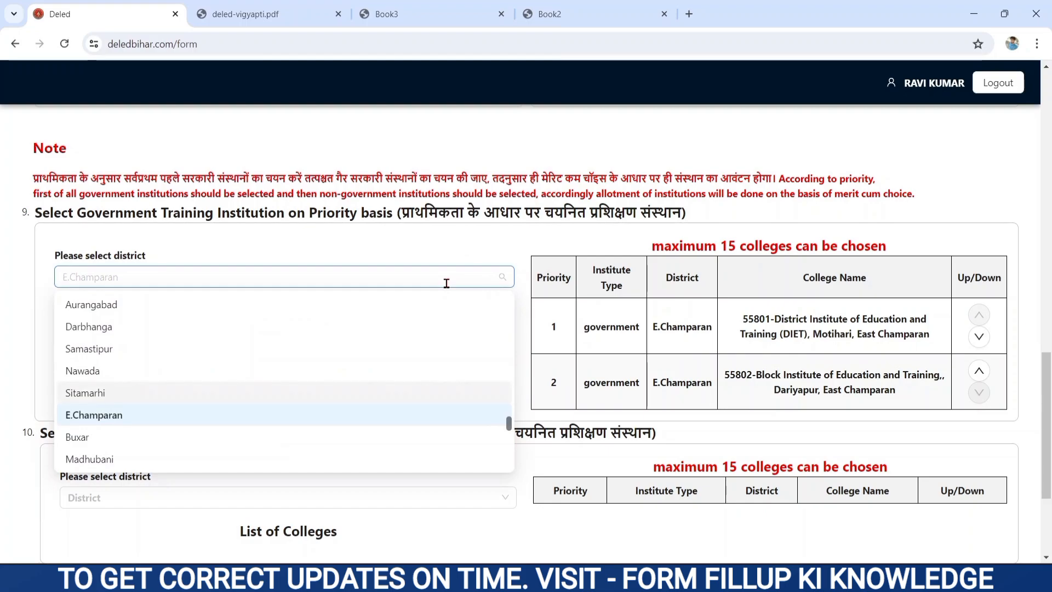
key(Up)
key(Up)
key(Up)
key(Up)
key(Up)
key(Up)
key(Up)
key(Up)
key(Up)
key(Up)
key(Up)
key(Up)
key(Down)
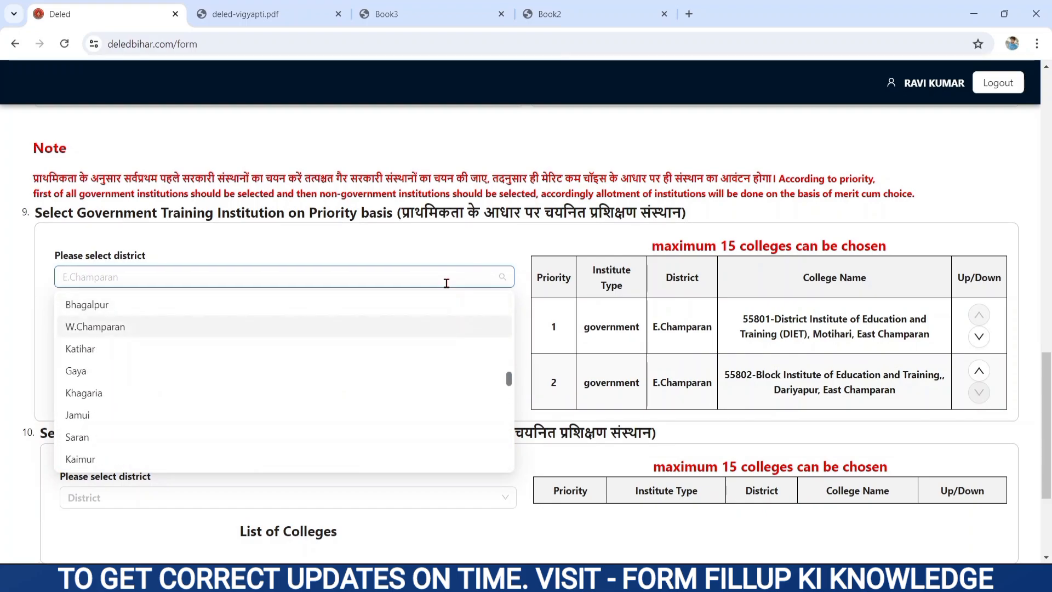
key(Return)
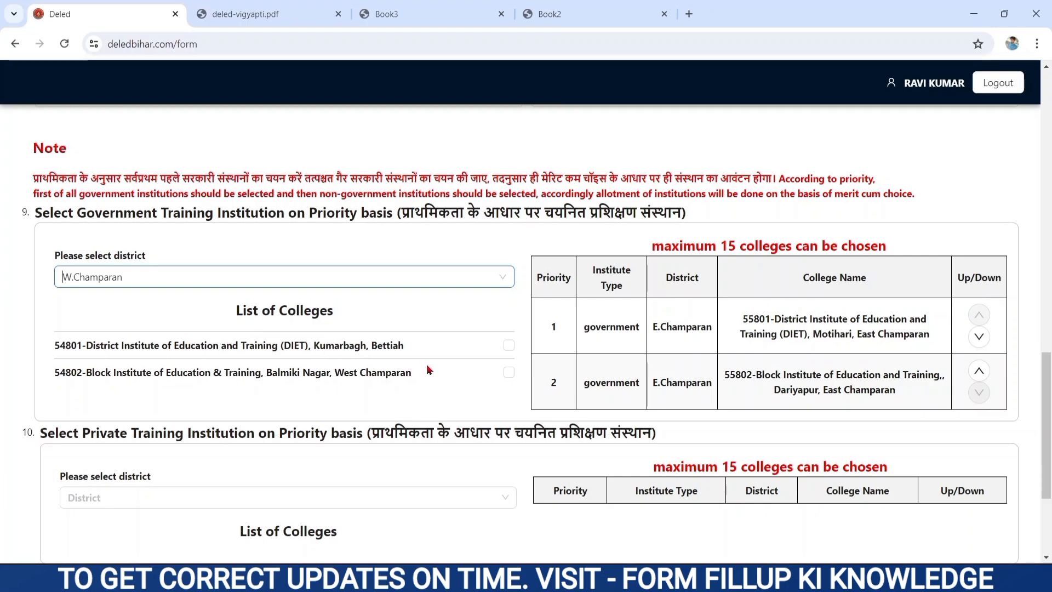
click(508, 344)
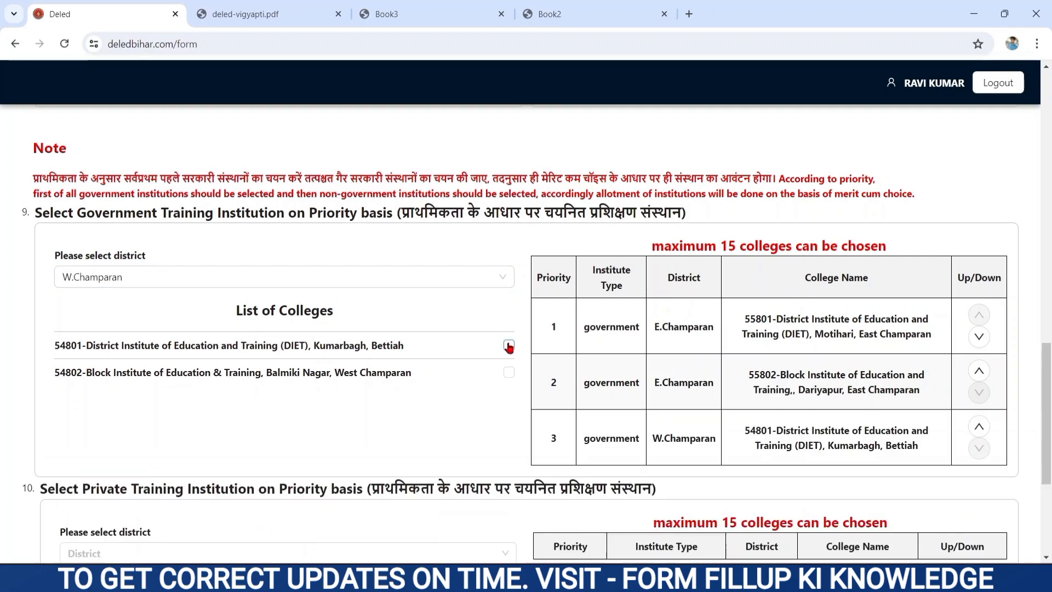
click(509, 373)
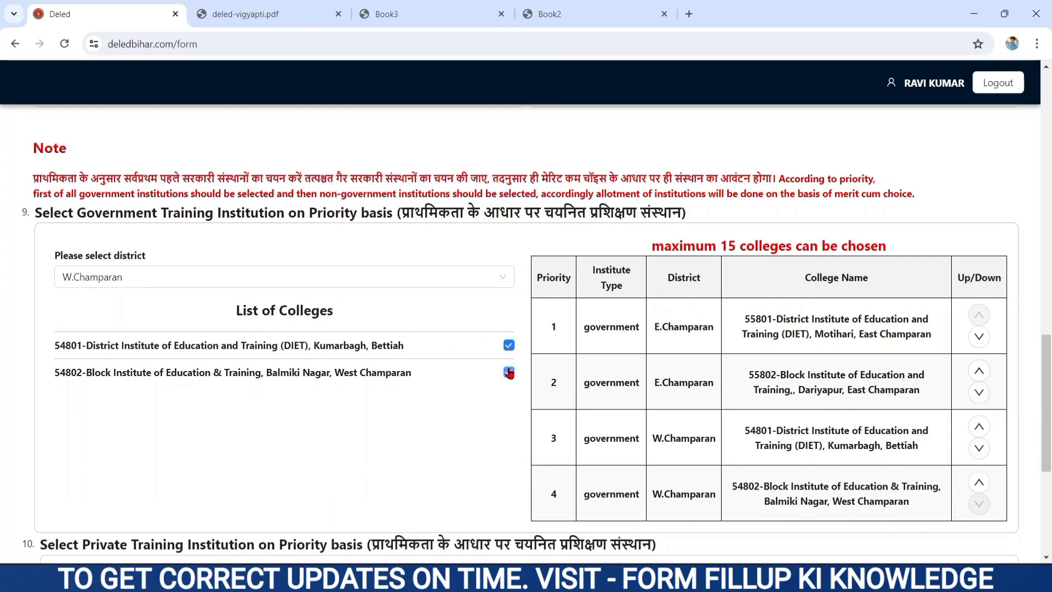
Step: Select Muzaffarpur as the government institution district and add colleges 51801, 51802, 51803 and 51804 to the priority list
click(373, 276)
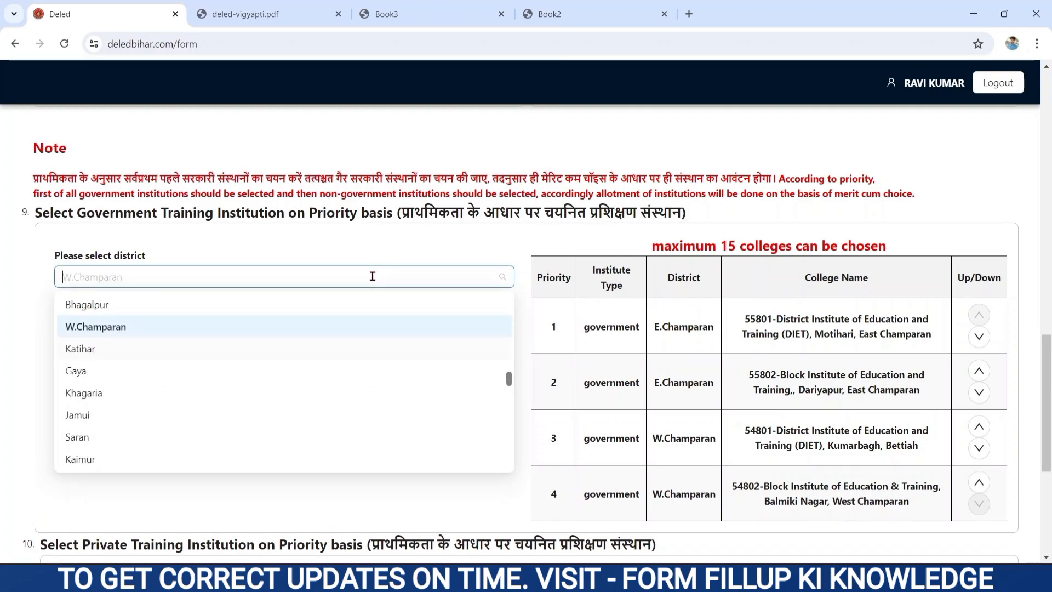
key(Down)
key(Down)
key(Down)
key(Down)
key(Down)
key(Down)
key(Down)
key(Down)
key(Down)
key(Down)
key(Down)
key(Down)
key(Down)
key(Down)
key(Down)
key(Down)
key(Down)
key(Down)
key(Down)
key(Down)
key(Return)
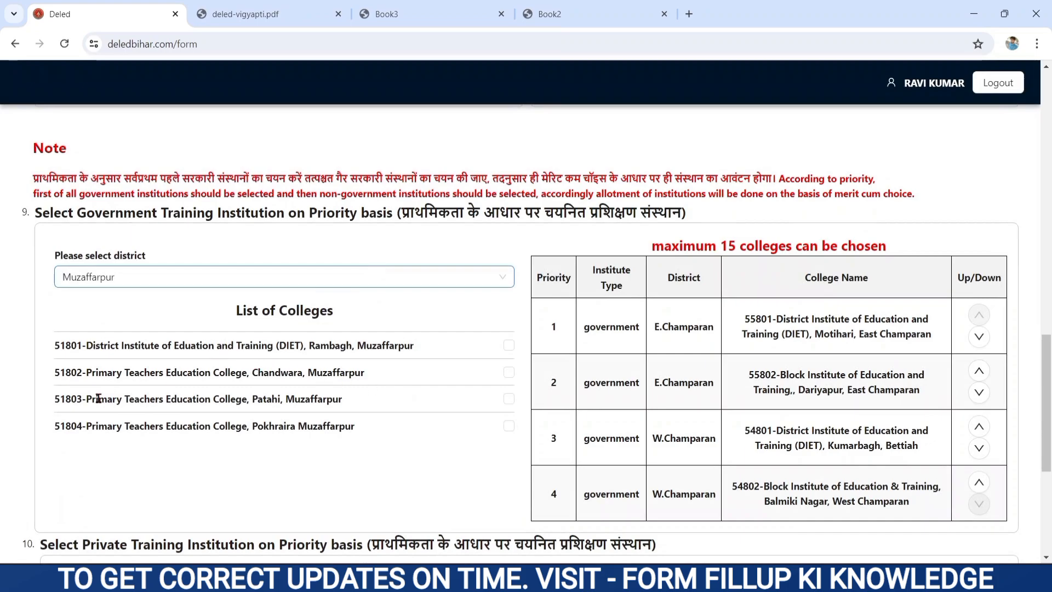
click(492, 345)
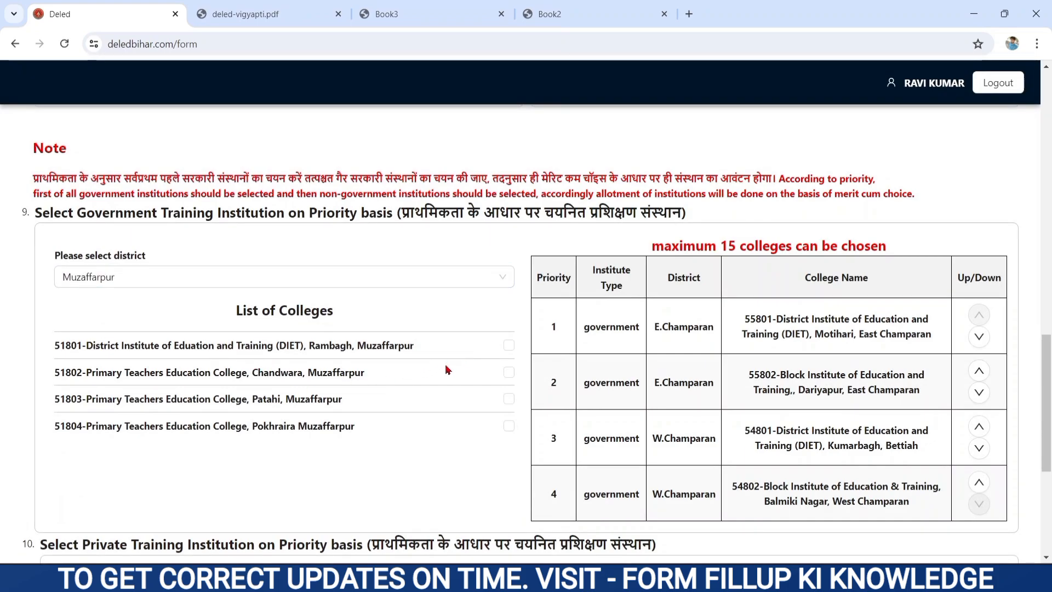
click(509, 345)
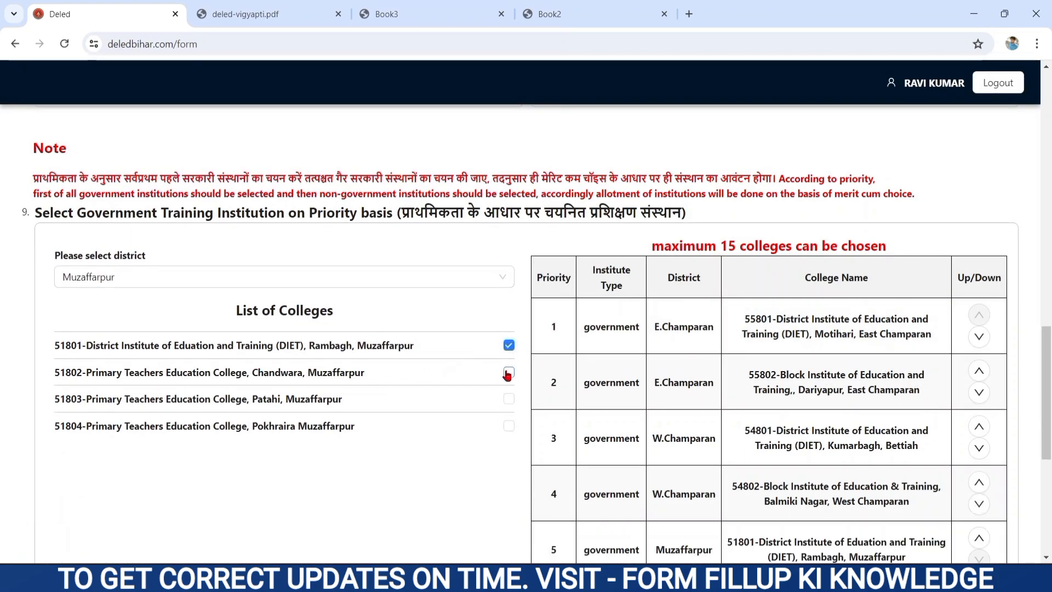
click(509, 372)
click(508, 399)
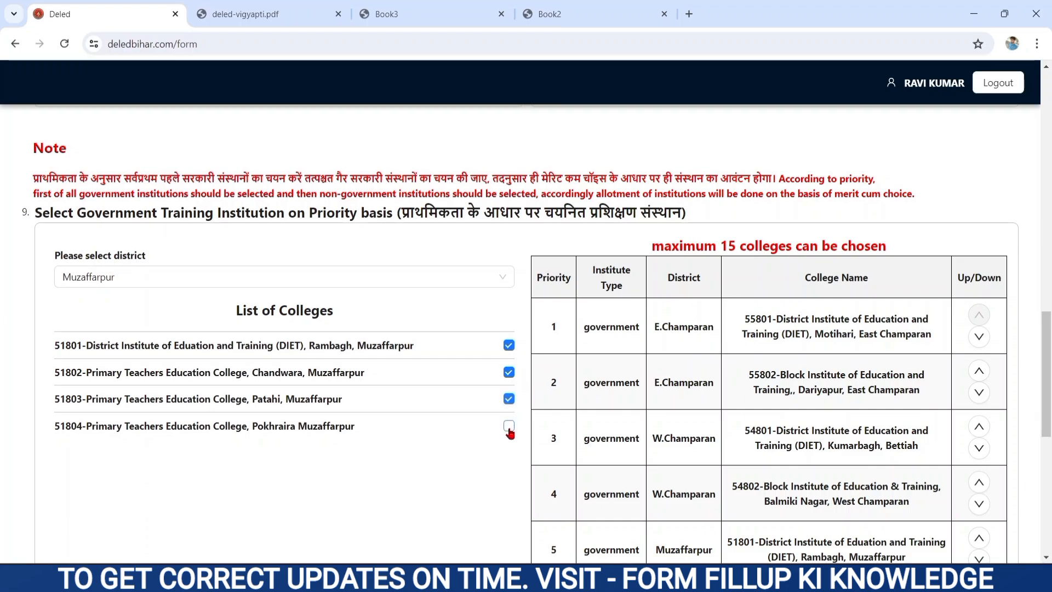
click(508, 426)
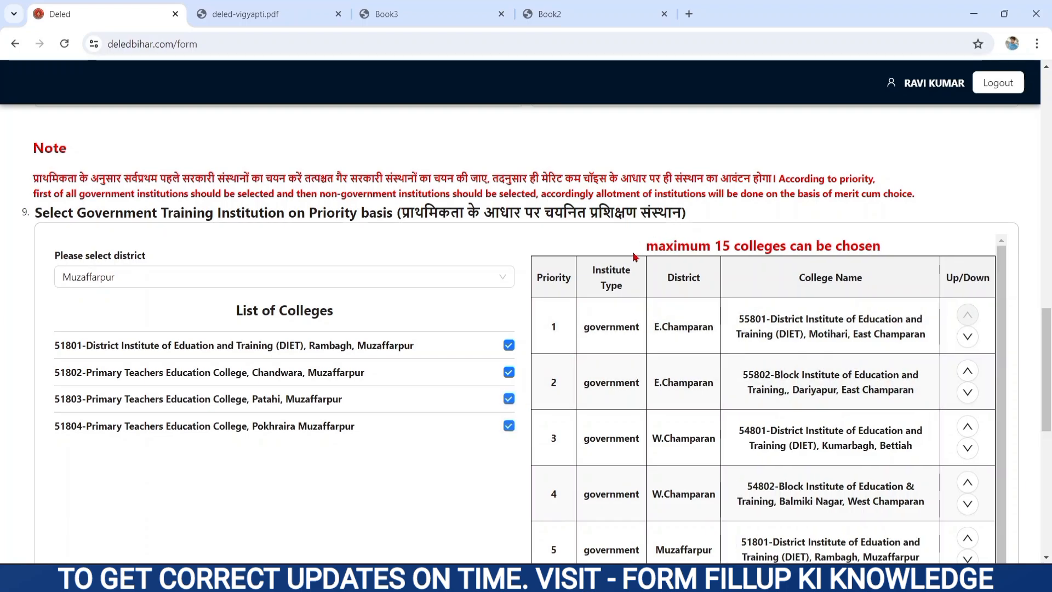
Step: Read the government college limit, then move college 55802 (Dariyapur) up to first priority and back down to second
drag(646, 245, 872, 241)
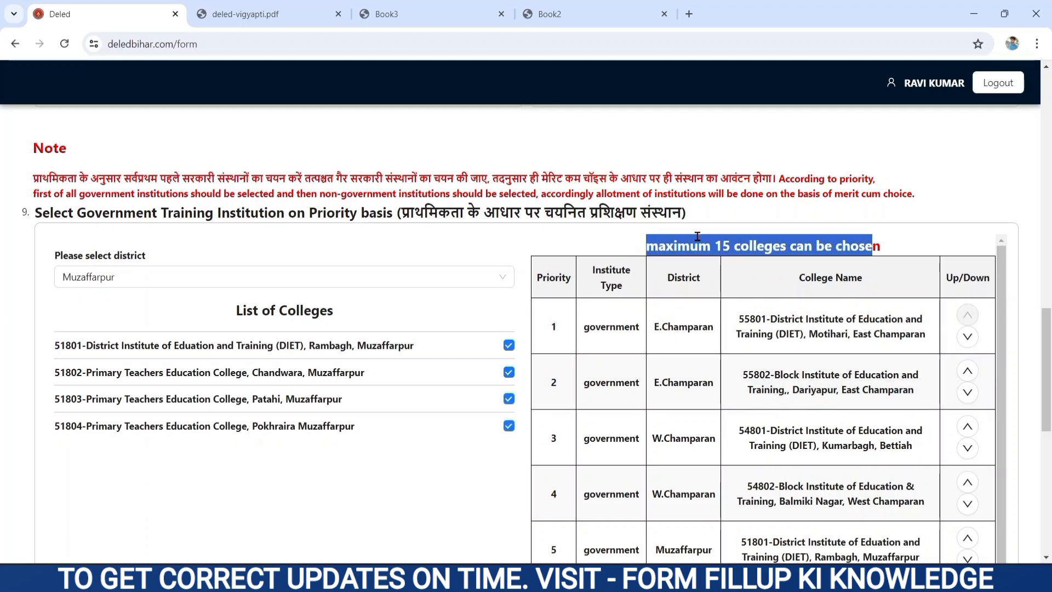
click(636, 243)
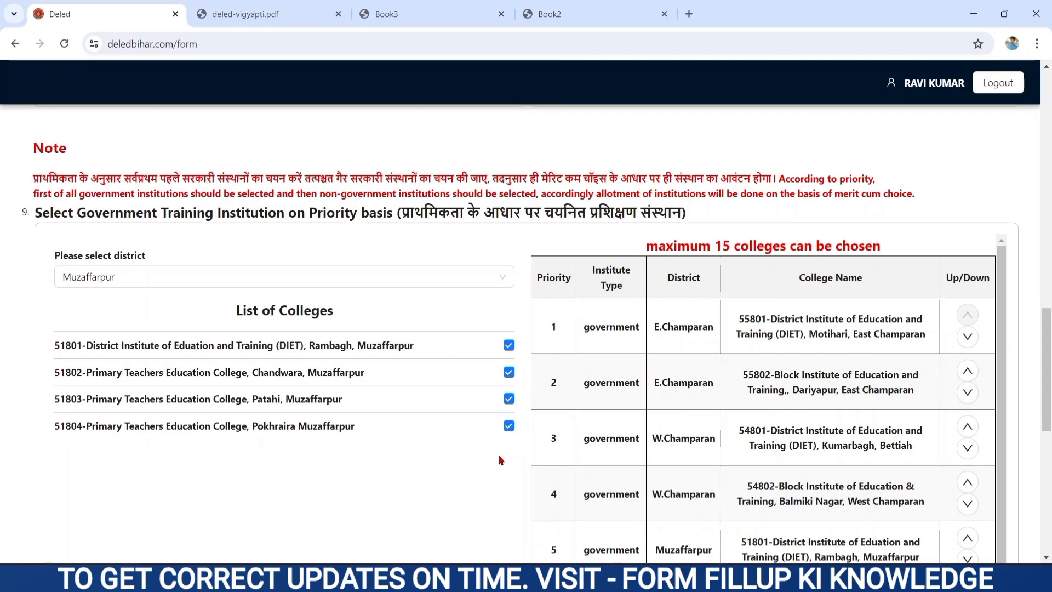
scroll(501, 460, down, 2)
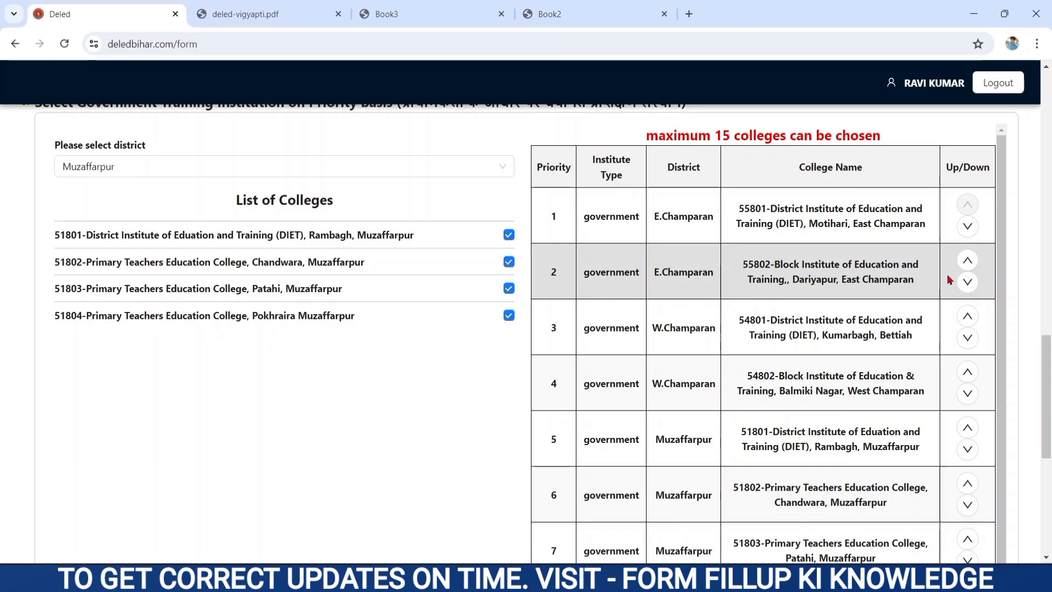
click(968, 261)
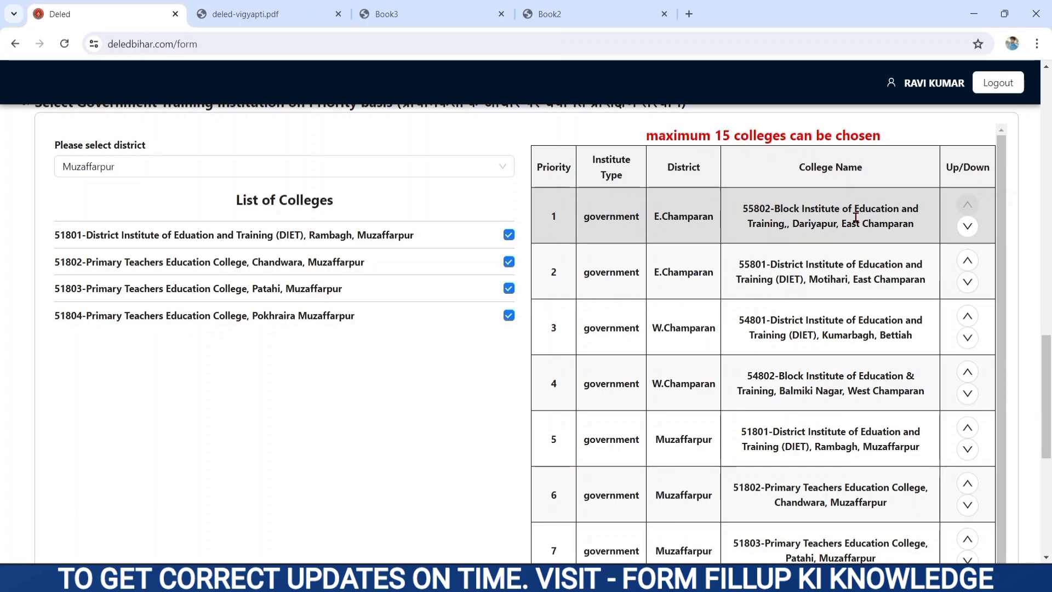
click(968, 227)
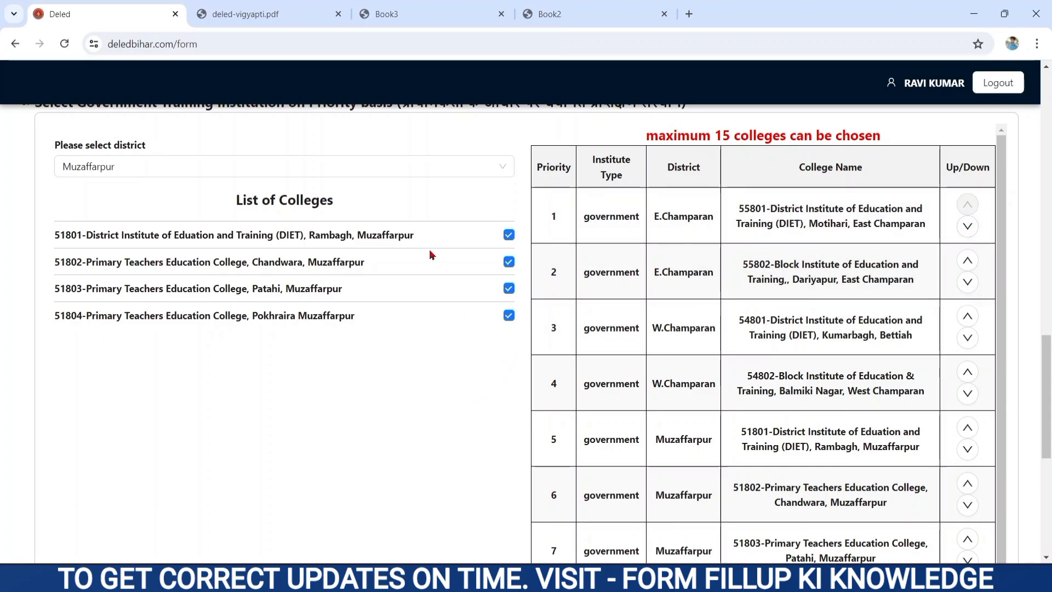
Step: Remove the four Muzaffarpur colleges, 51801 to 51804, from the government institution priority list
click(410, 168)
click(324, 198)
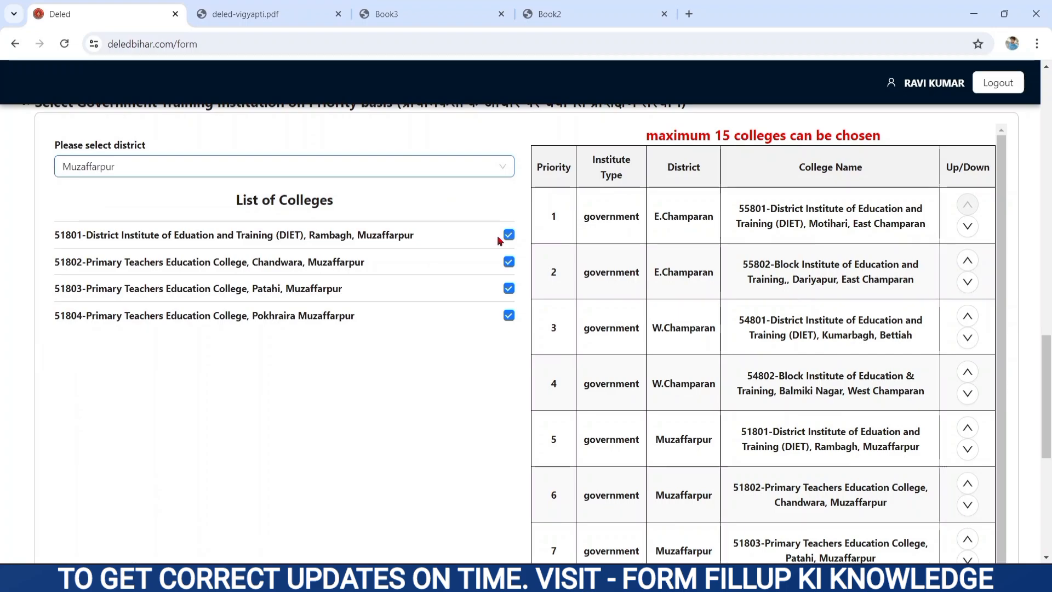
click(509, 236)
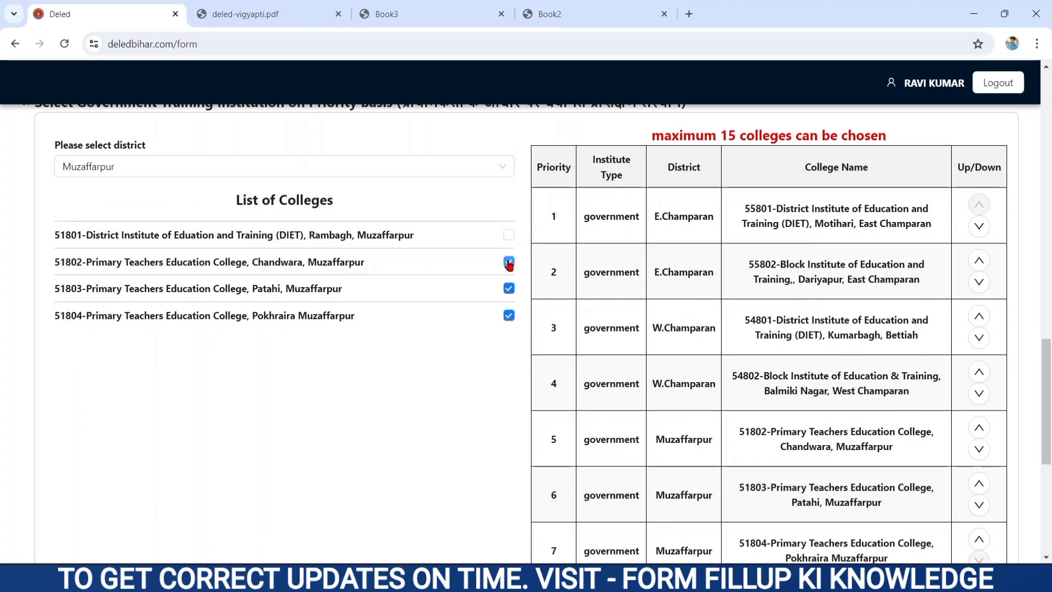
click(508, 262)
click(509, 290)
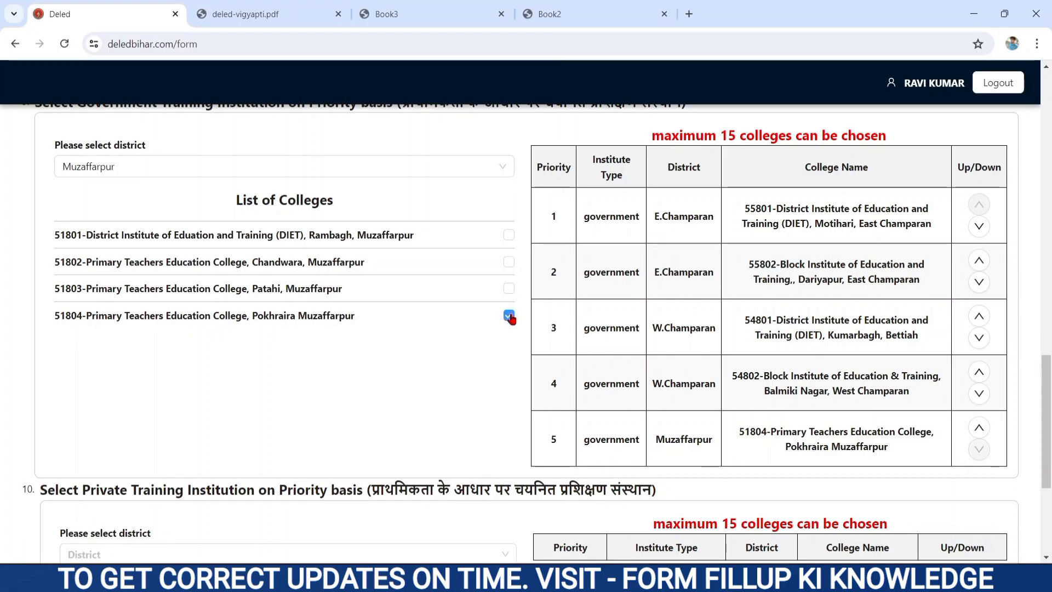
click(509, 316)
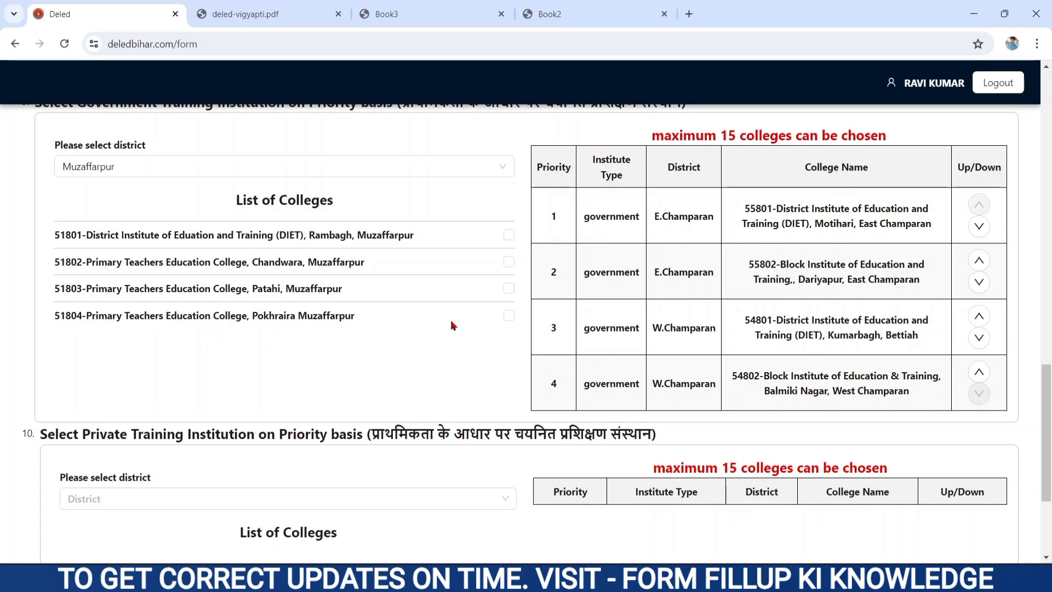
Step: Select E.Champaran as the private institution district and add college 55803 (Shri Narayan Sharma Teachers Training College) to the private priority list
scroll(453, 326, down, 3)
click(77, 312)
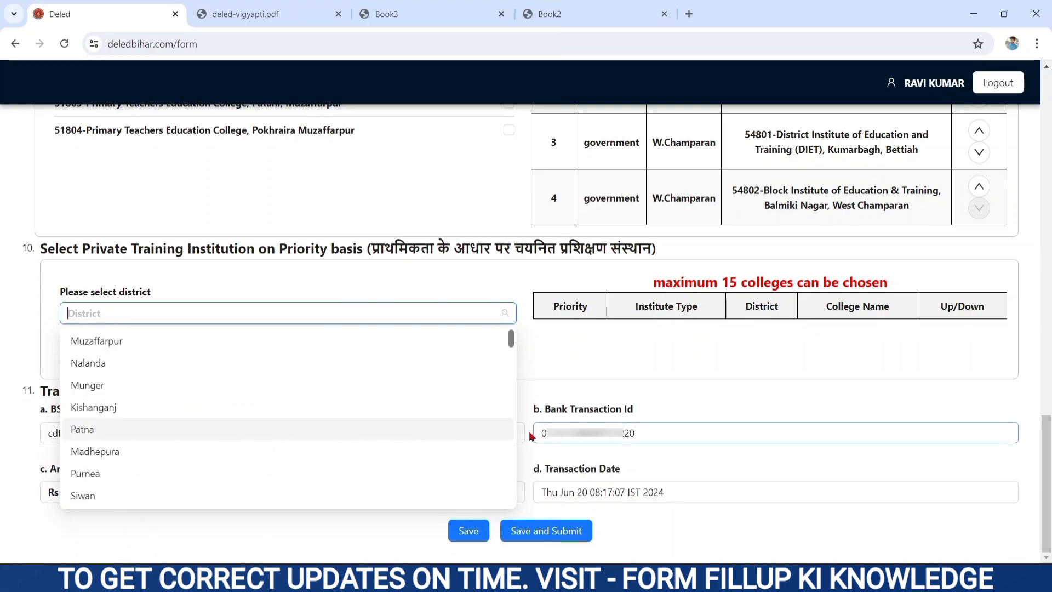
scroll(514, 444, down, 5)
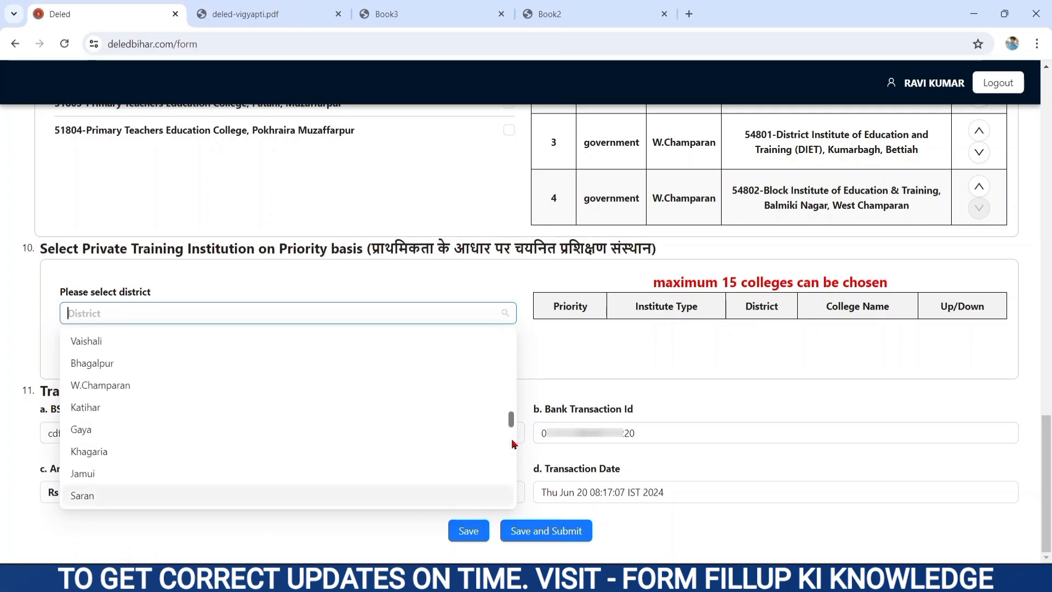
scroll(513, 444, down, 6)
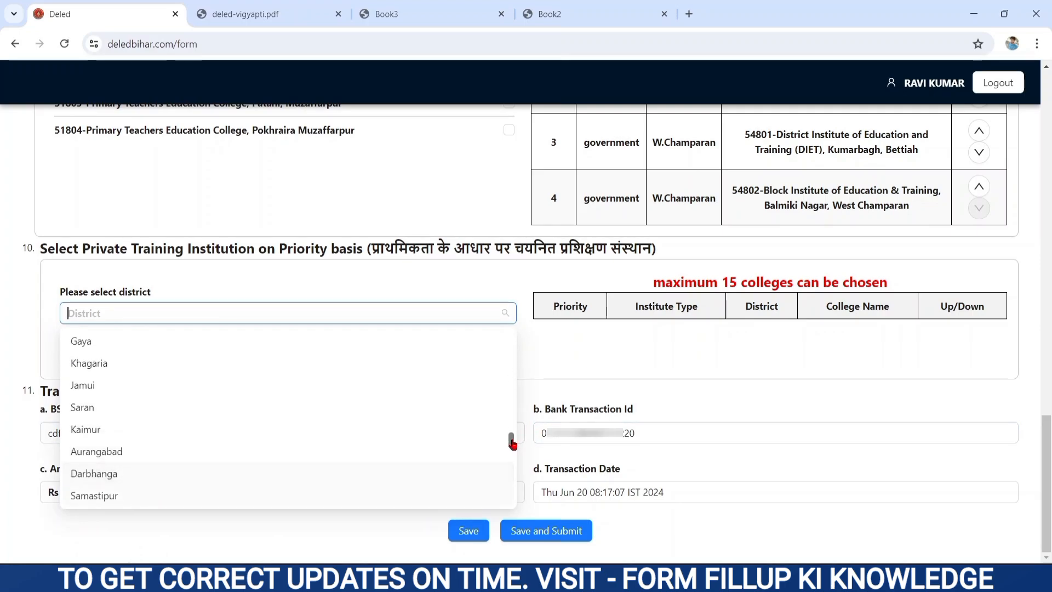
key(Down)
key(Down)
key(Up)
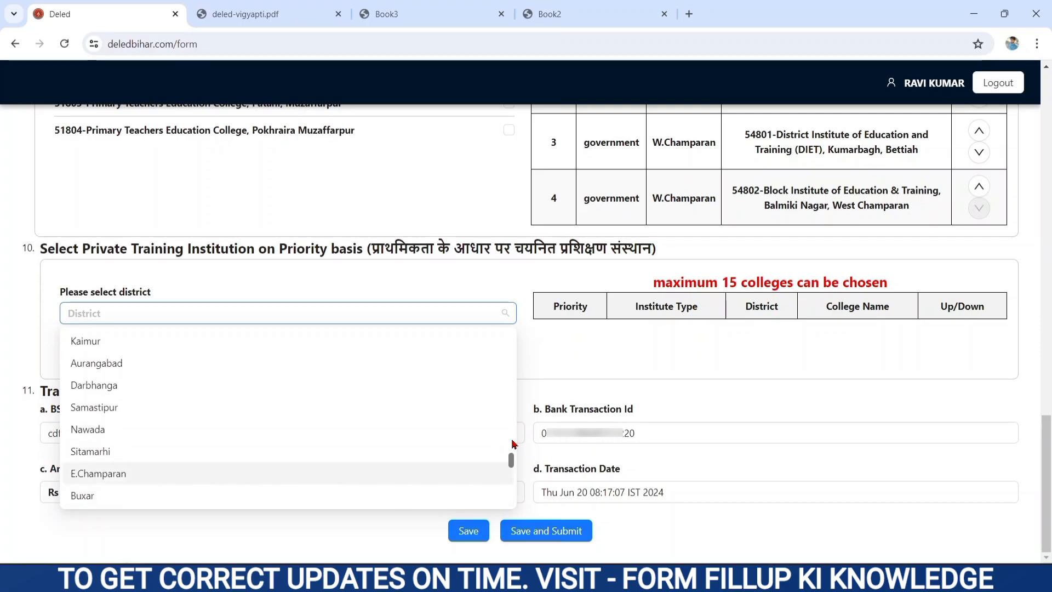
key(Return)
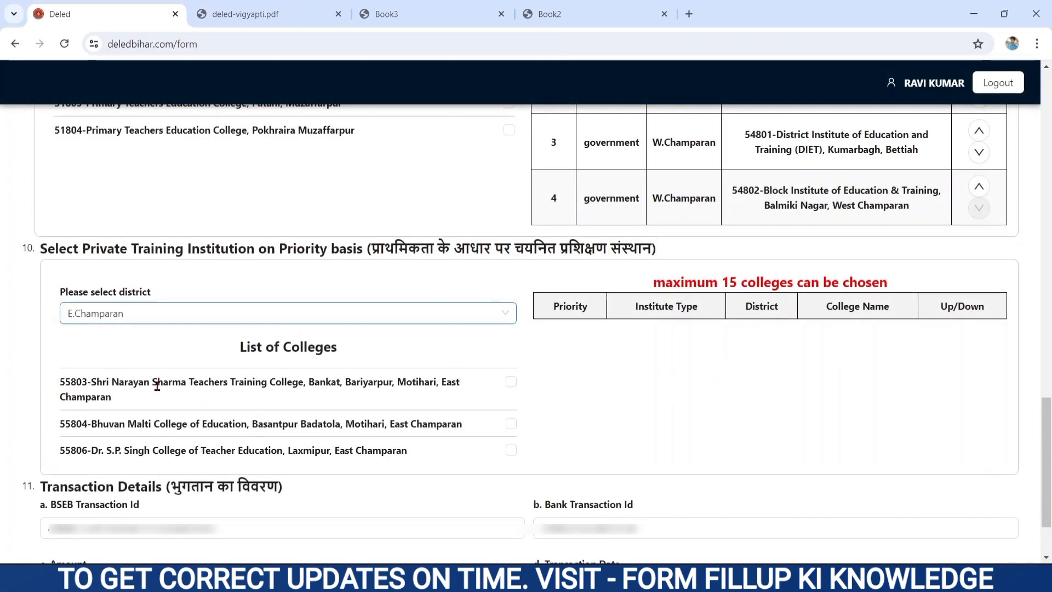
click(509, 382)
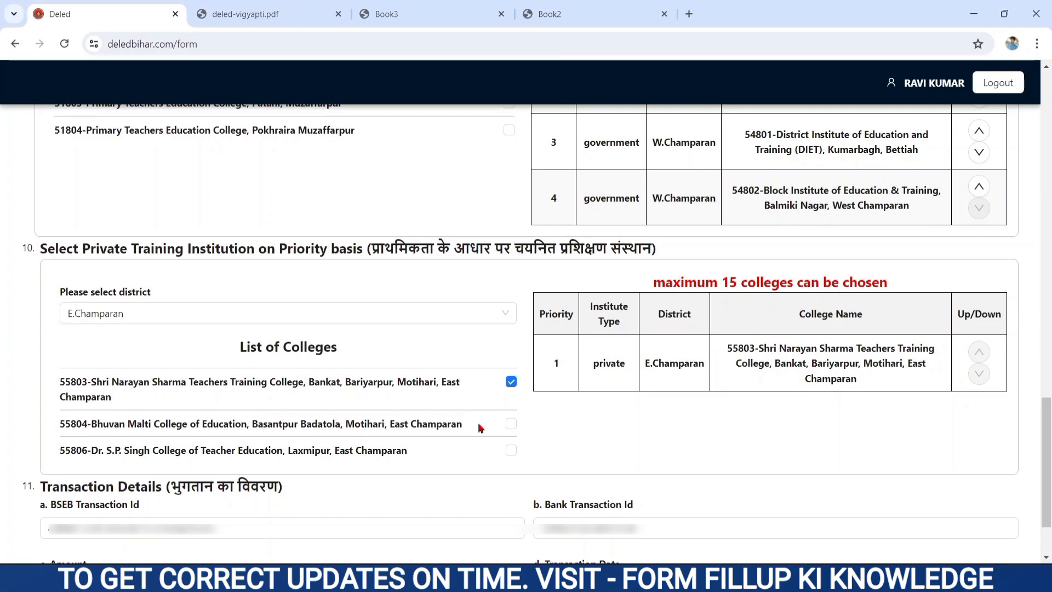
Step: Add colleges 55804 (Bhuvan Malti College of Education) and 55806 (Dr. S.P. Singh College of Teacher Education) to the private institution priority list
click(511, 424)
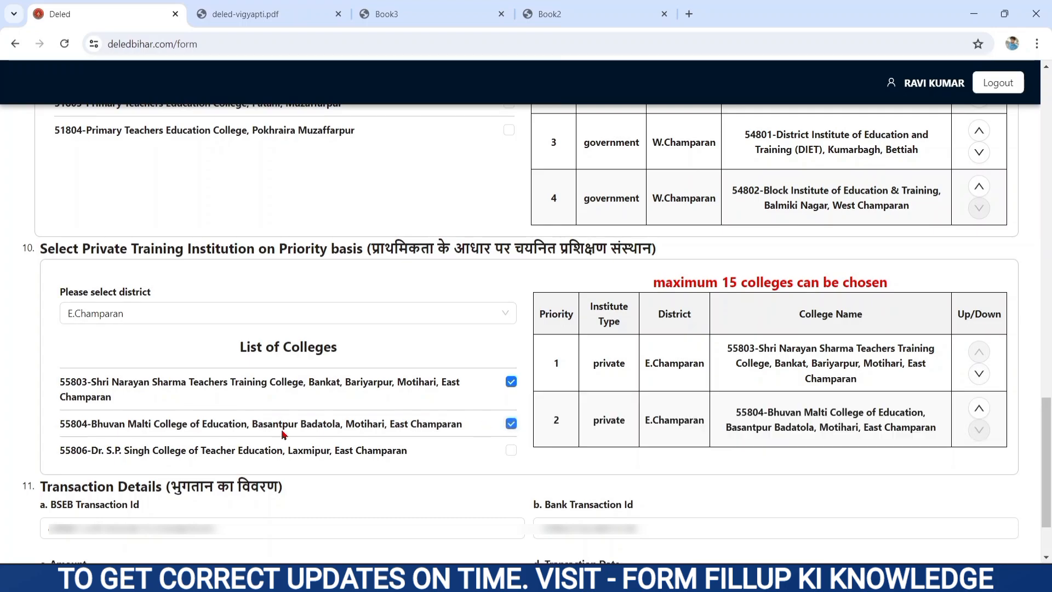
click(512, 450)
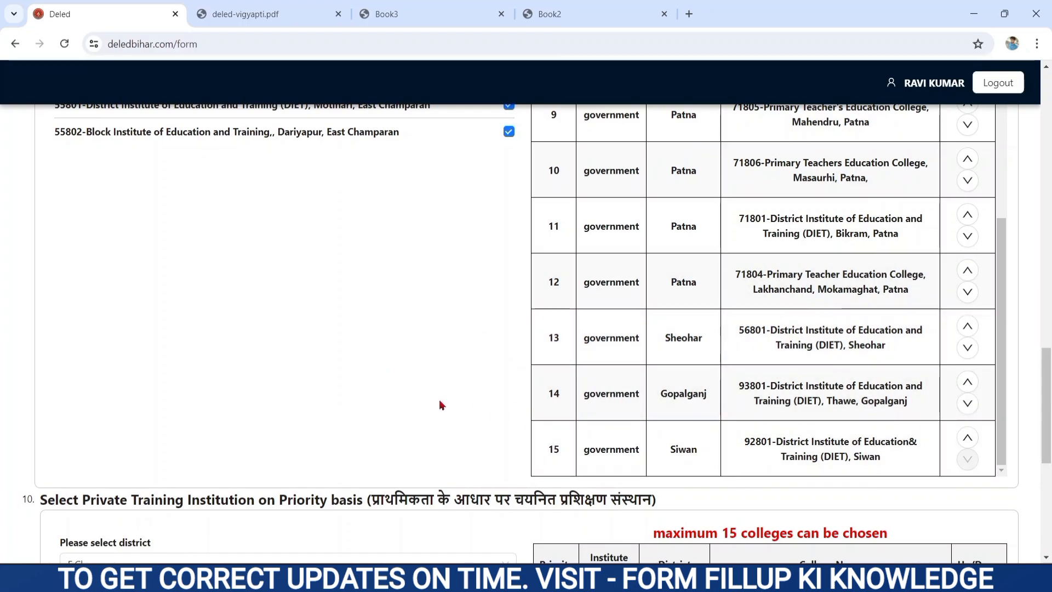
Step: Review the college priority lists and transaction details, save and submit the application form, and confirm the final submission
scroll(441, 404, down, 3)
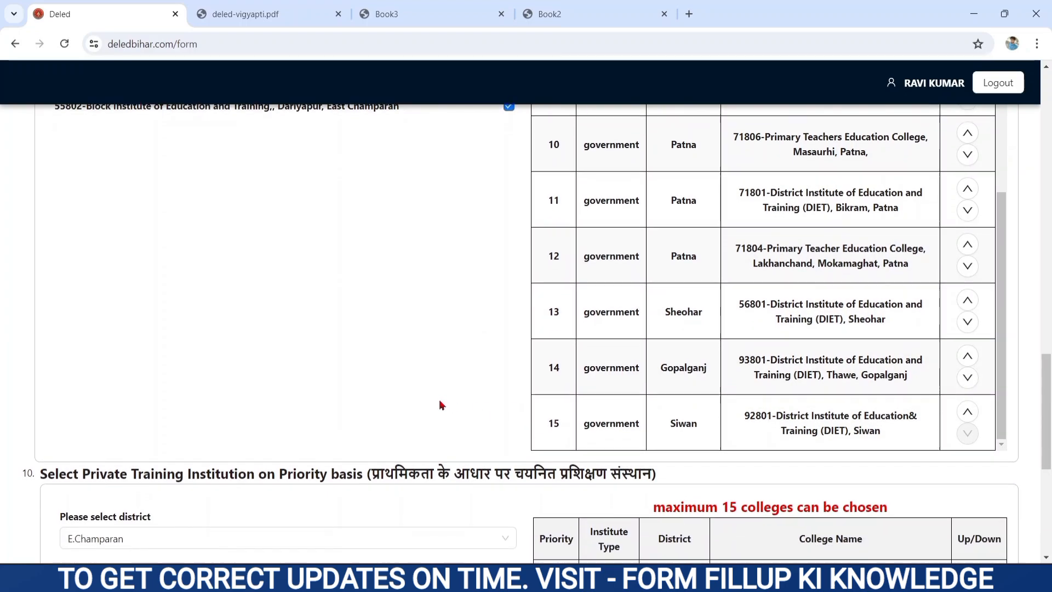
scroll(441, 405, down, 1)
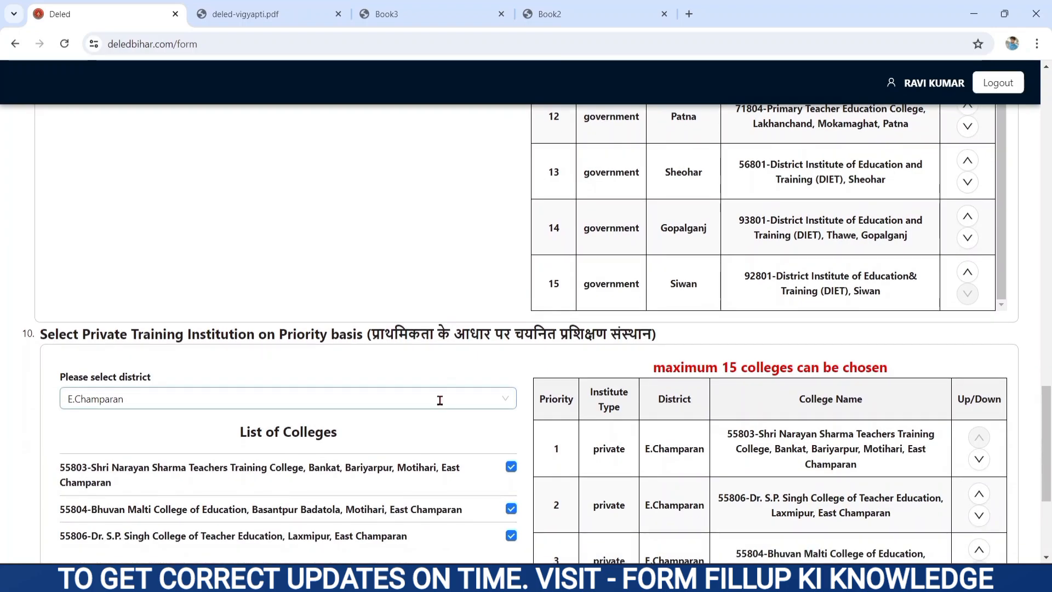
scroll(440, 400, down, 4)
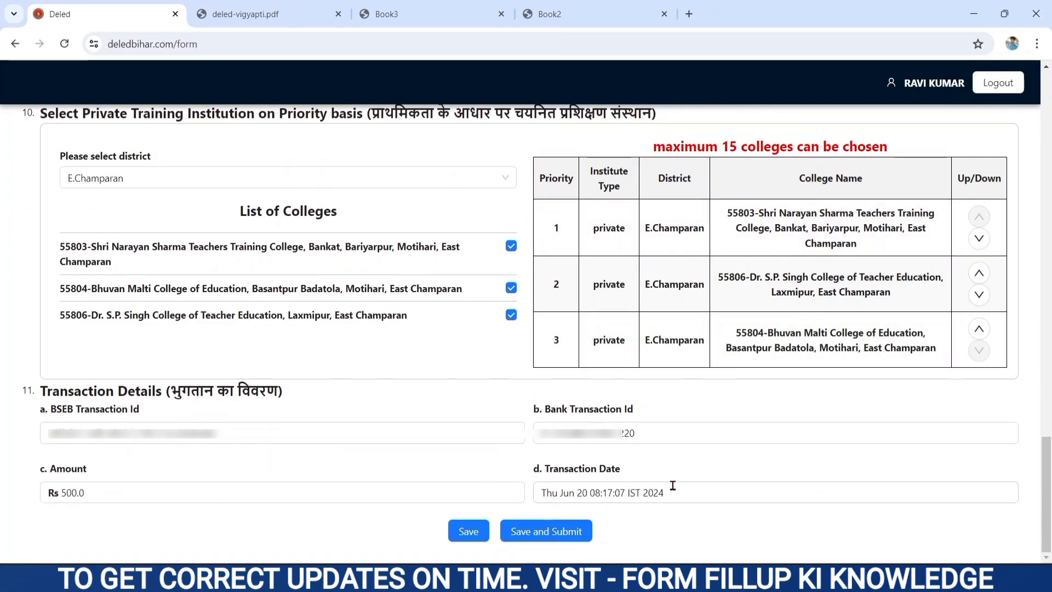
click(563, 411)
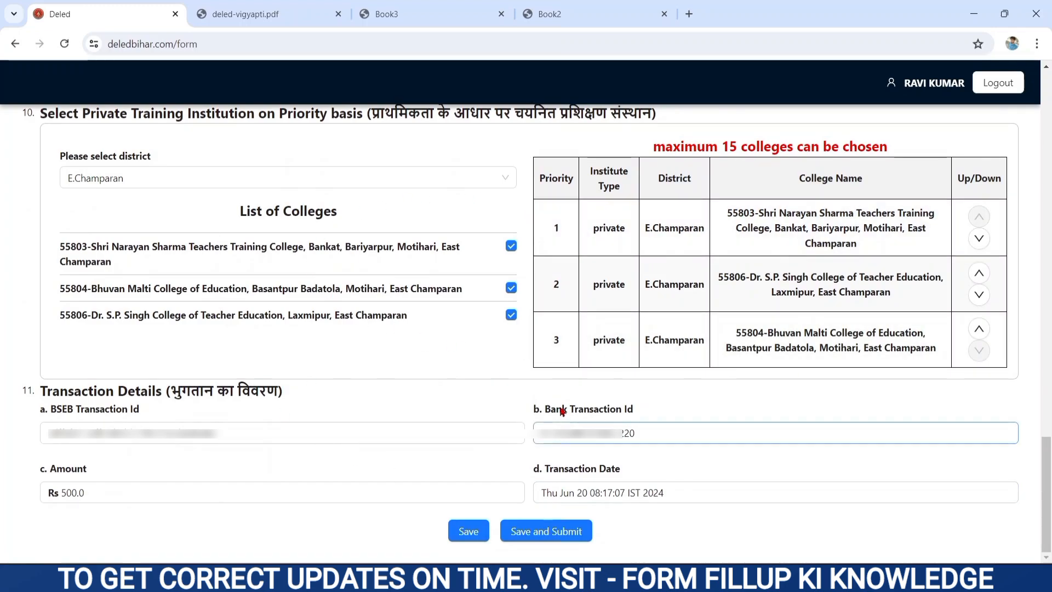
click(526, 534)
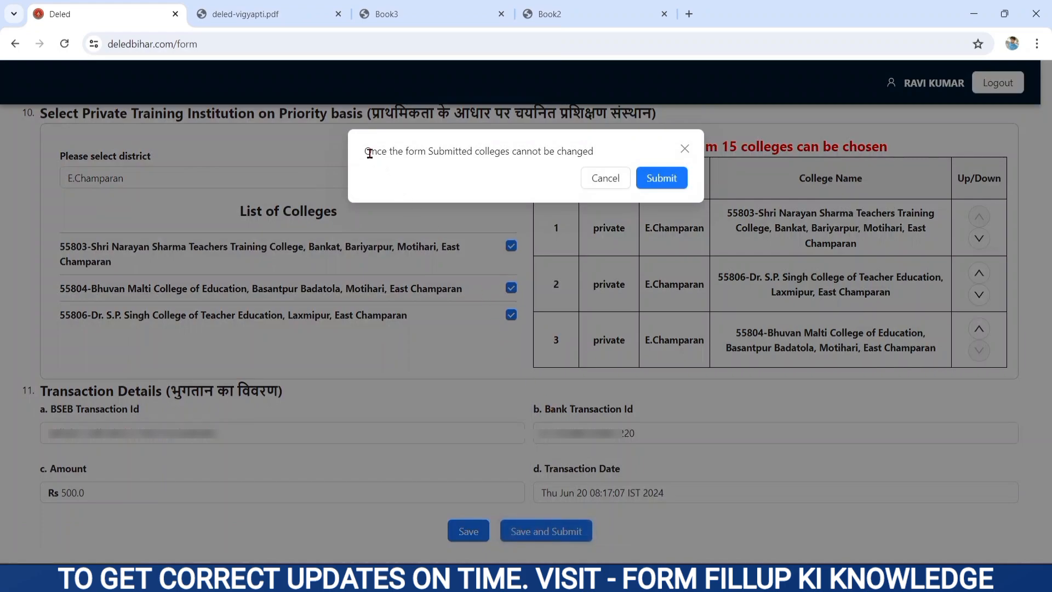
drag(365, 156, 519, 161)
click(494, 189)
click(652, 180)
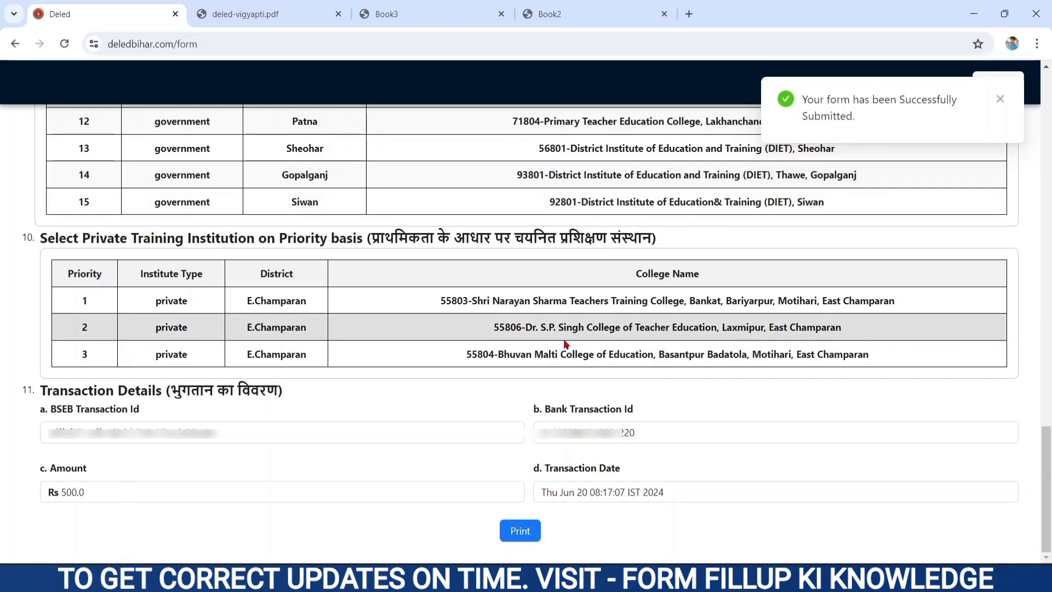
Step: Print the submitted application form to PDF and save it as Deled.pdf in the Downloads folder
click(503, 437)
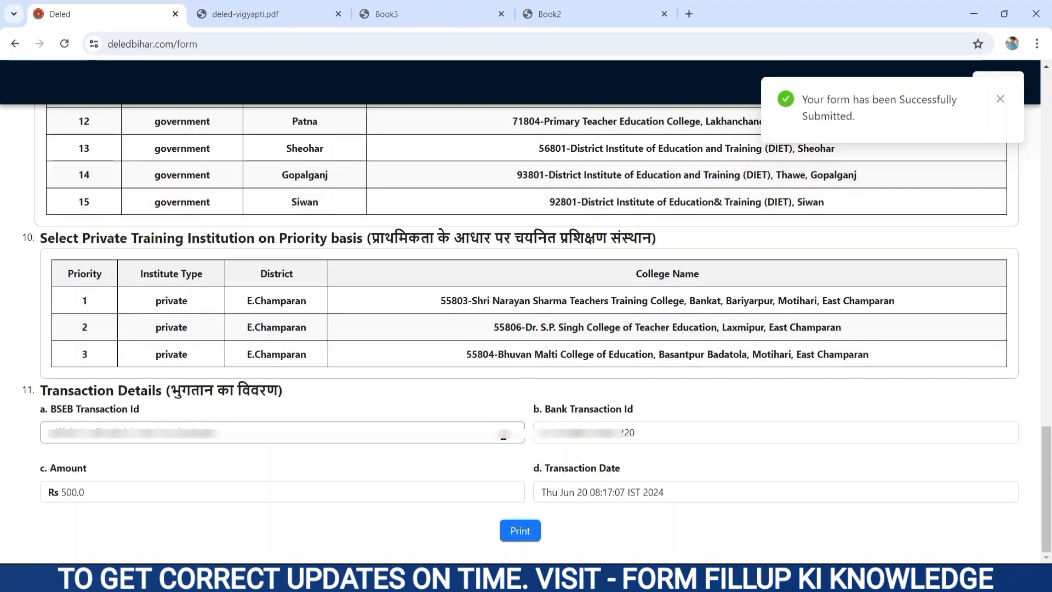
click(517, 529)
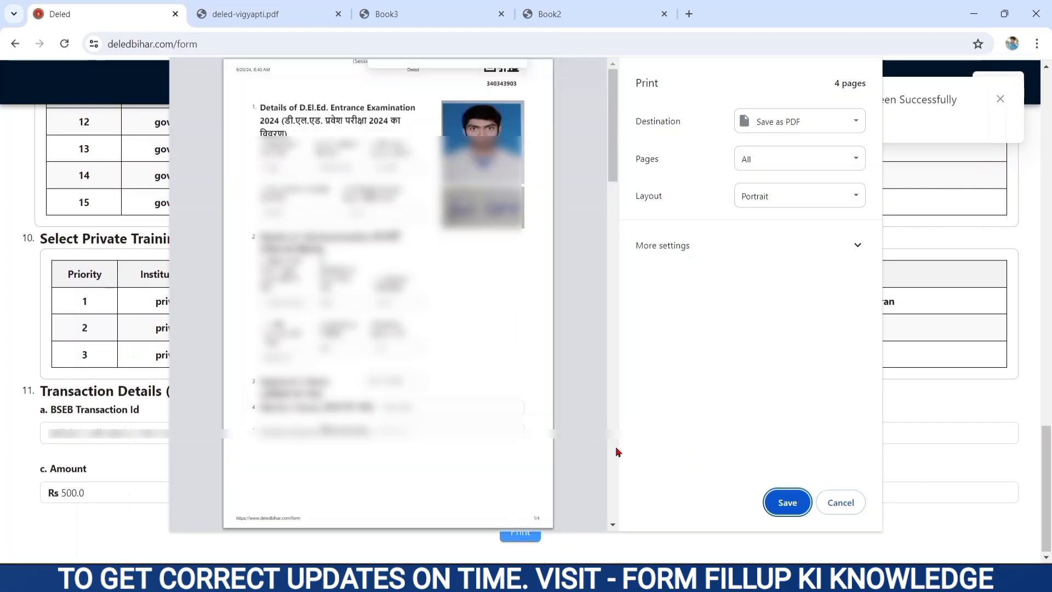
click(784, 511)
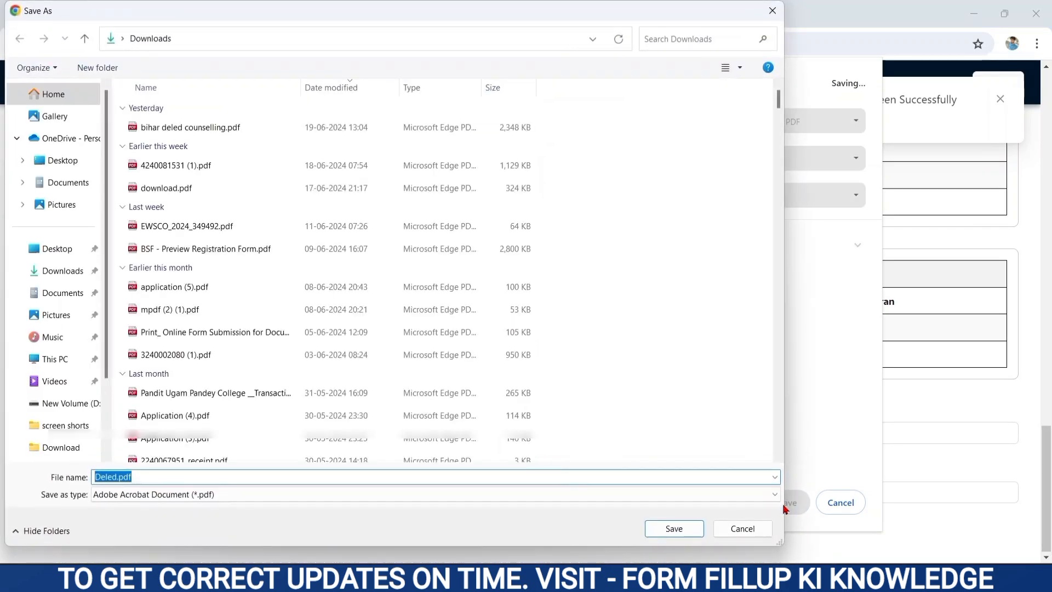
click(674, 528)
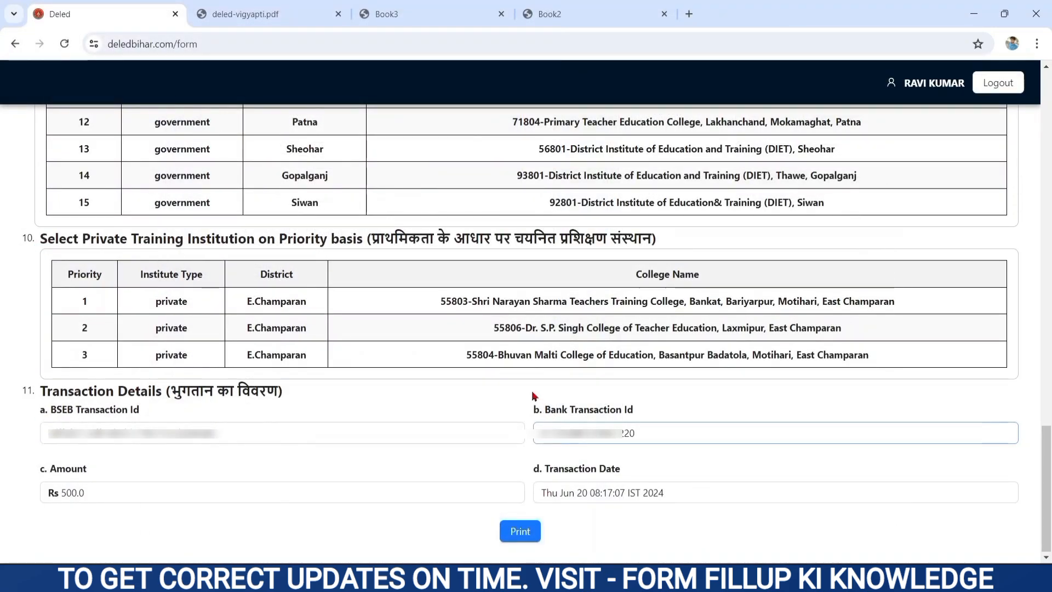
scroll(535, 395, up, 6)
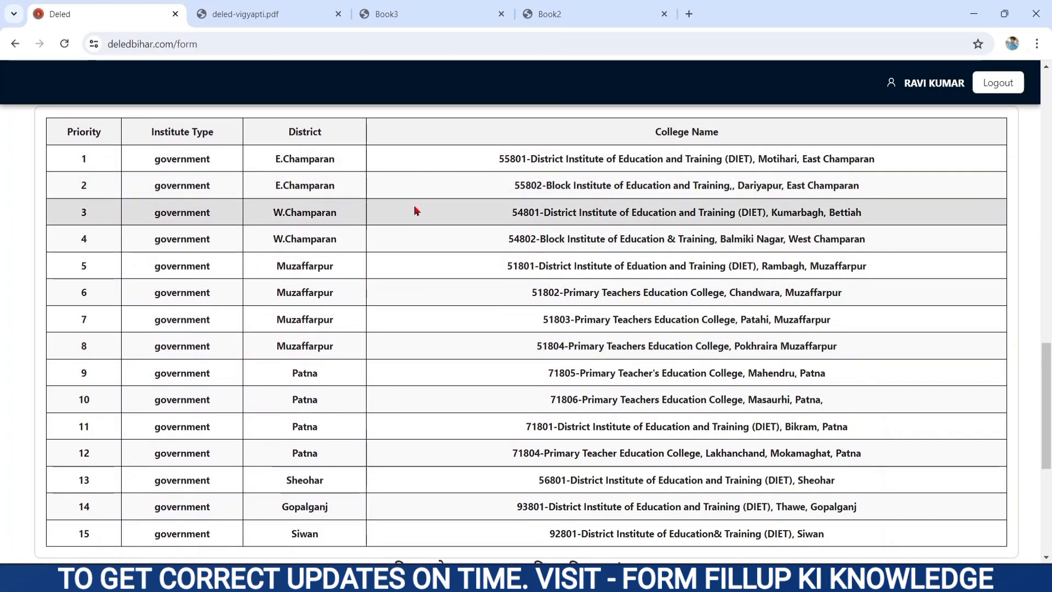
scroll(433, 409, down, 3)
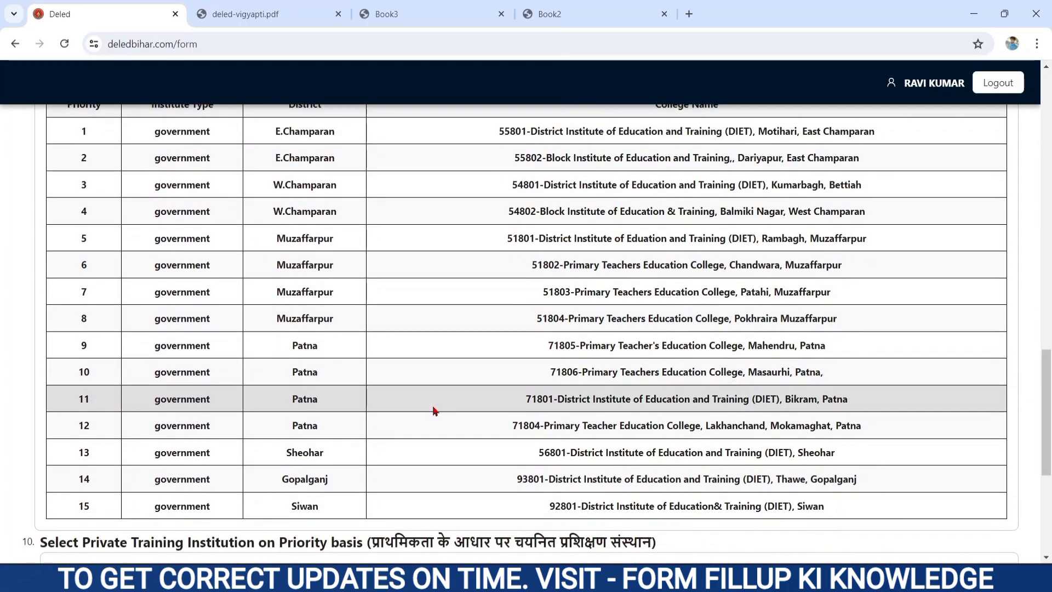